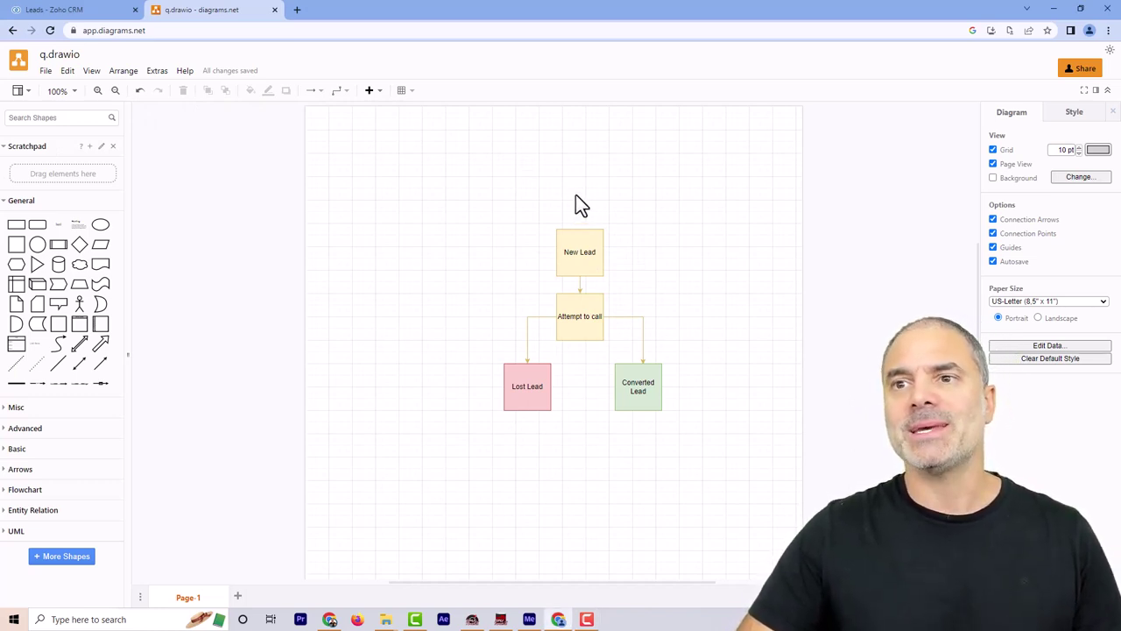
Review the lead status diagram by selecting the New Lead, Attempt to call, Converted Lead and Lost Lead boxes
{"action": "left_click", "coordinate": [560, 247]}
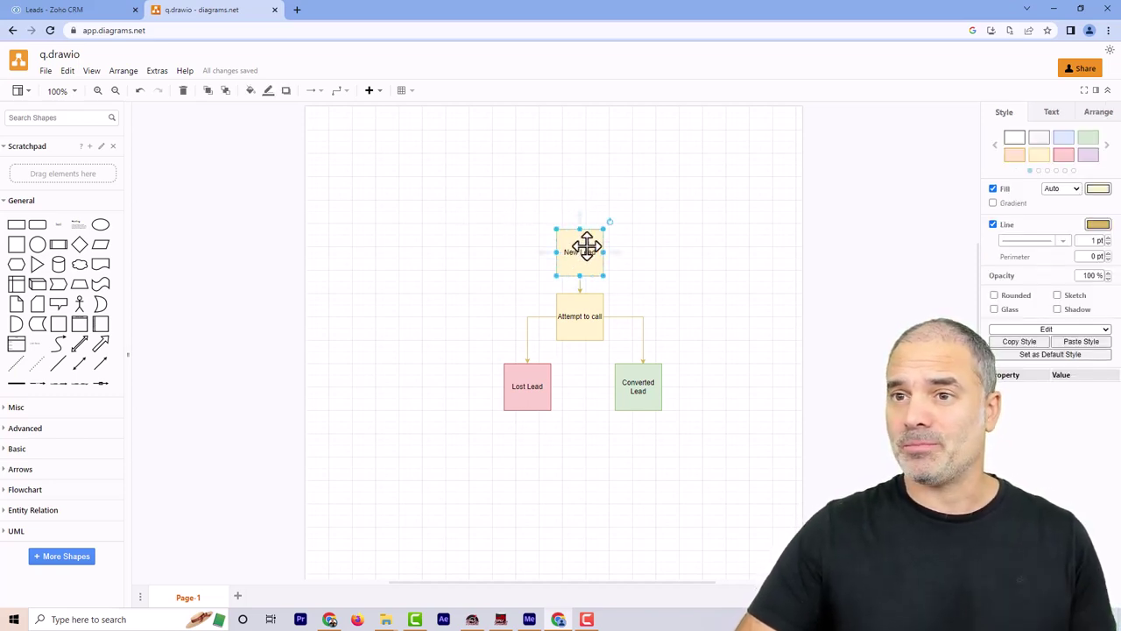
{"action": "left_click", "coordinate": [581, 316]}
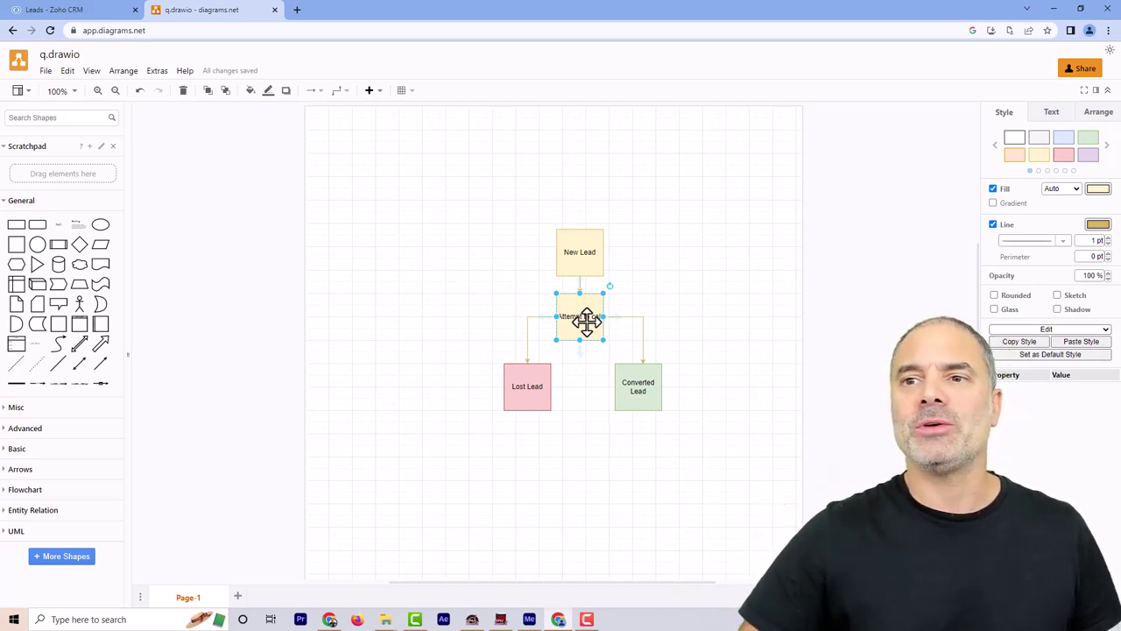
{"action": "left_click", "coordinate": [649, 308]}
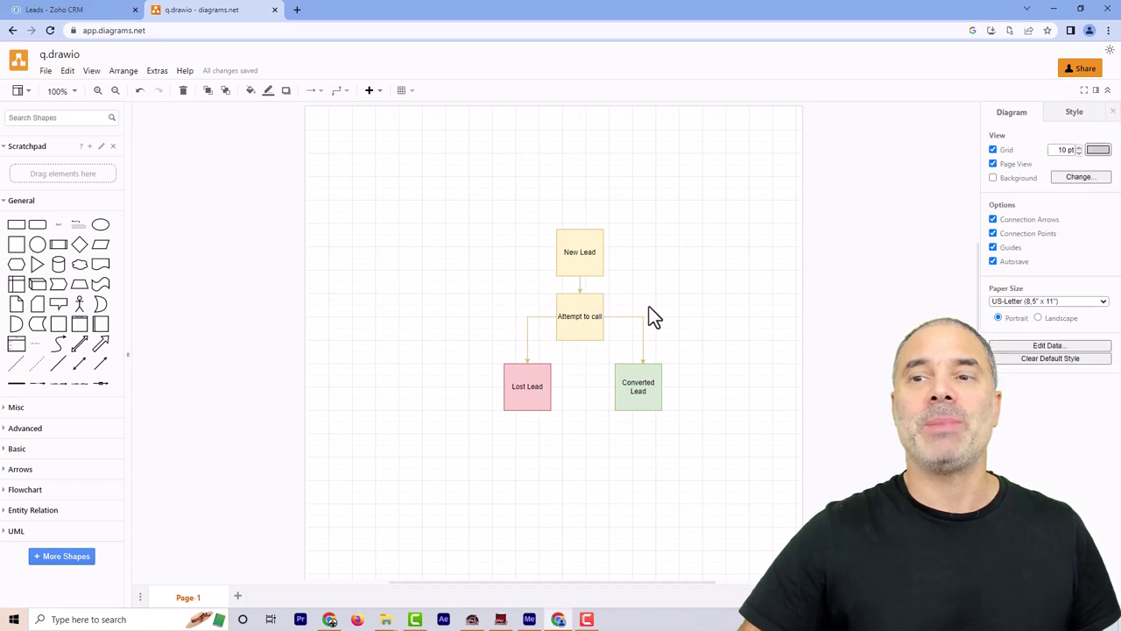
{"action": "left_click", "coordinate": [571, 316]}
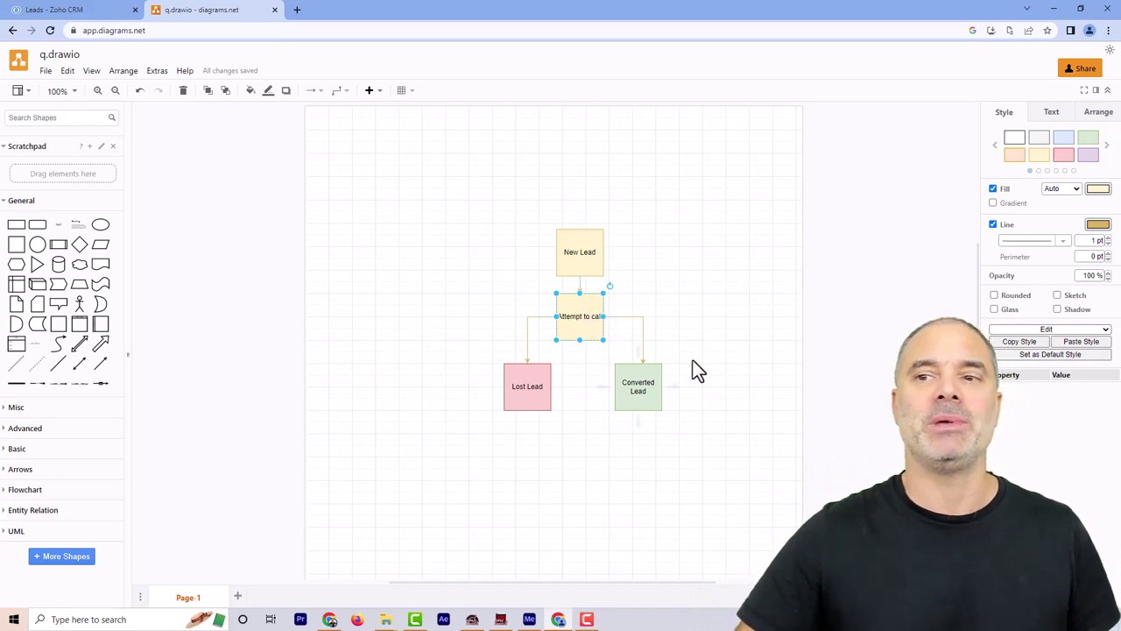
{"action": "left_click", "coordinate": [666, 356]}
{"action": "left_click", "coordinate": [645, 385]}
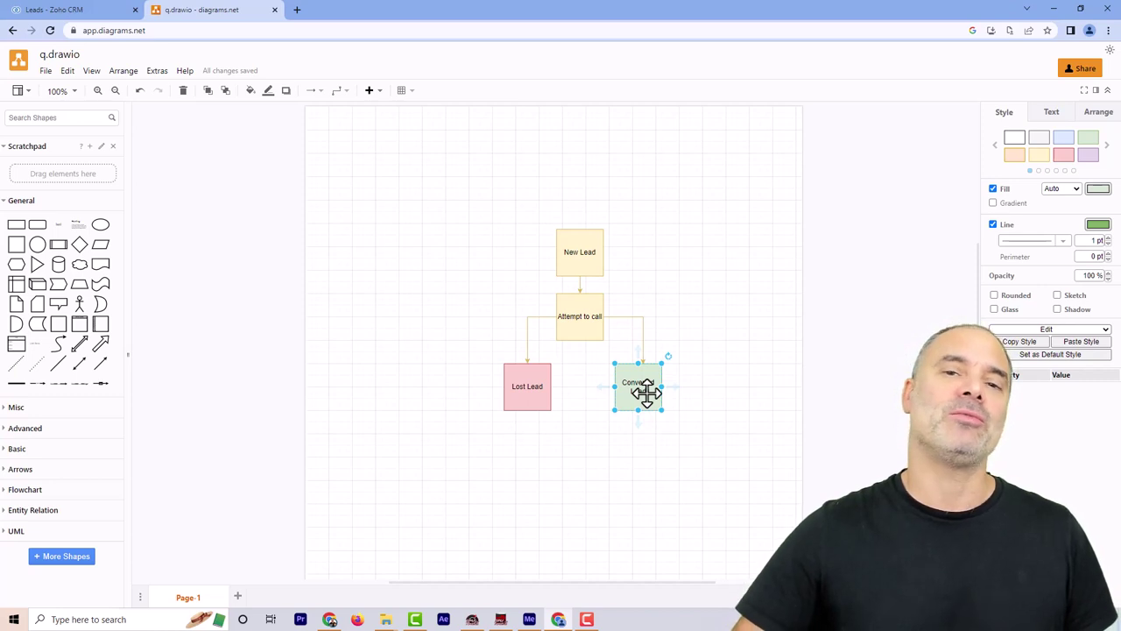
{"action": "left_click", "coordinate": [528, 388]}
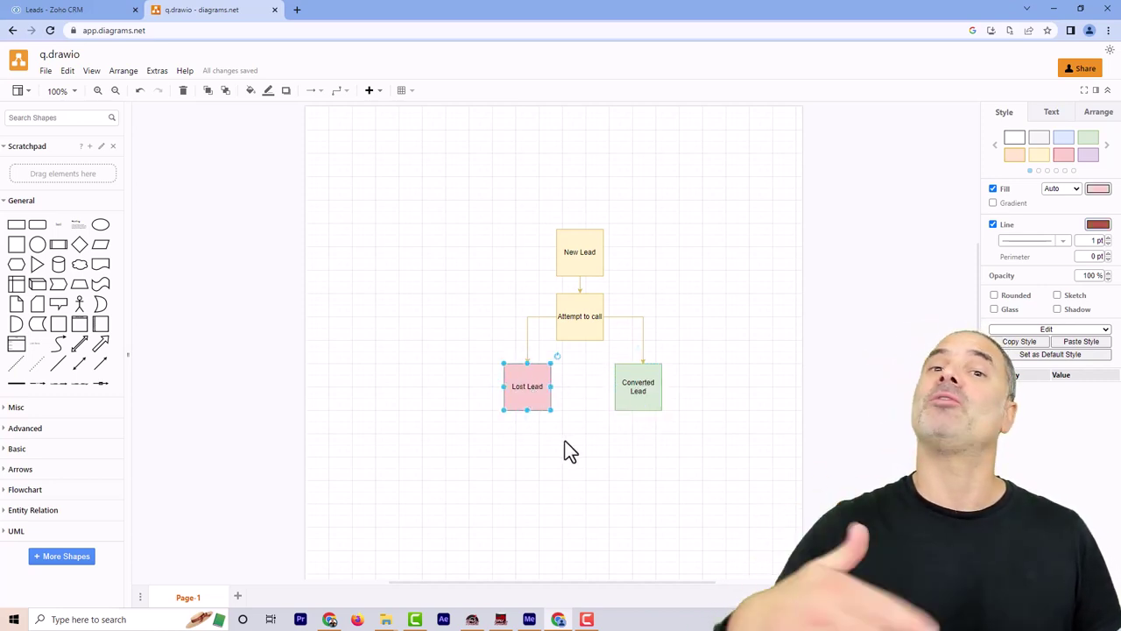
{"action": "left_click", "coordinate": [596, 320]}
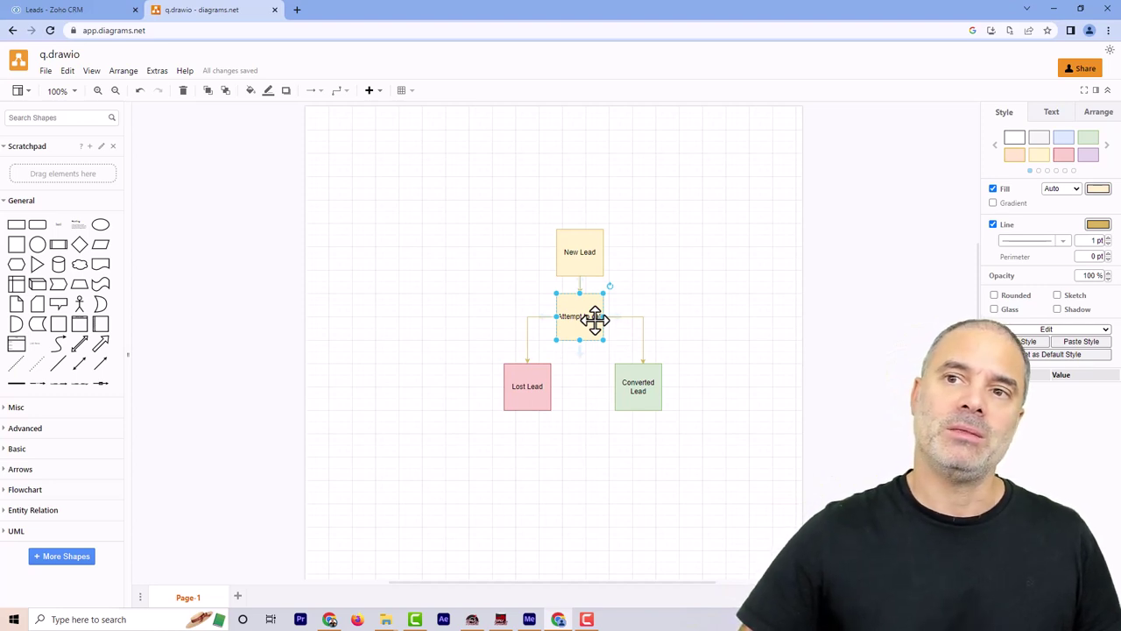
{"action": "left_click", "coordinate": [476, 205]}
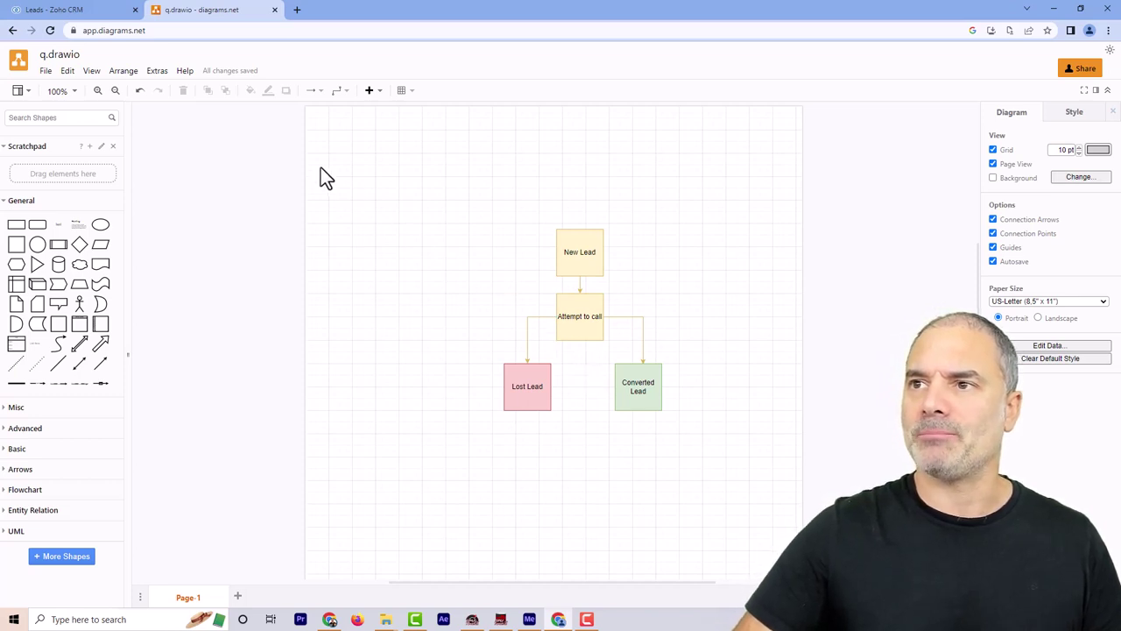
From Setup's CommandCenter PathFinder section, create a PathFinder named 'New Lead To Lost Lead Path'
{"action": "left_click", "coordinate": [92, 10]}
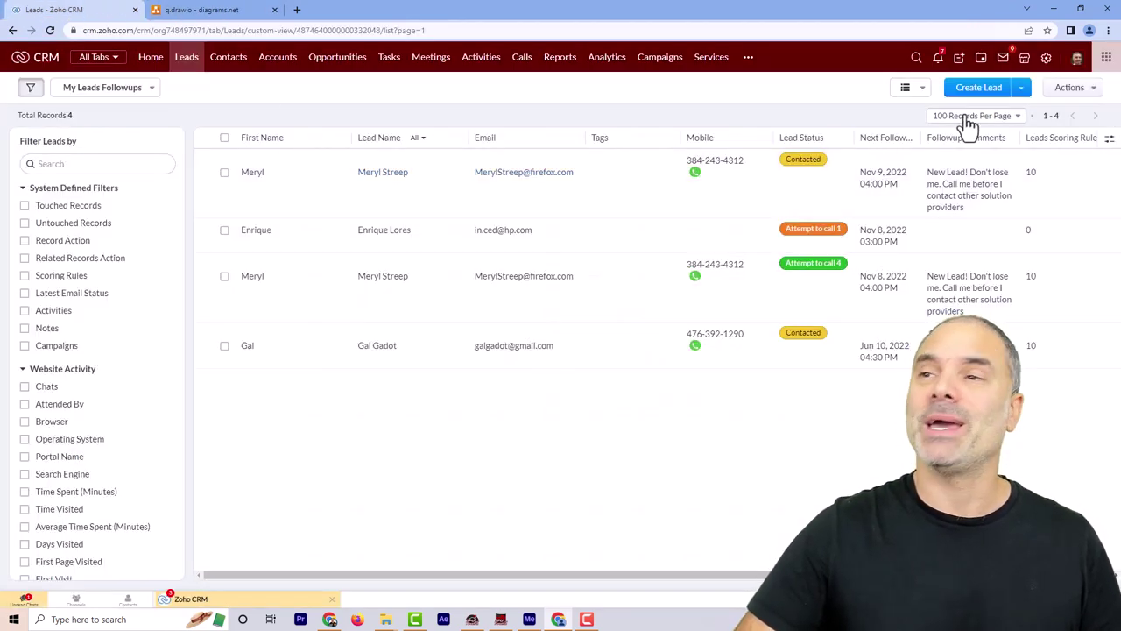
{"action": "left_click", "coordinate": [1047, 62]}
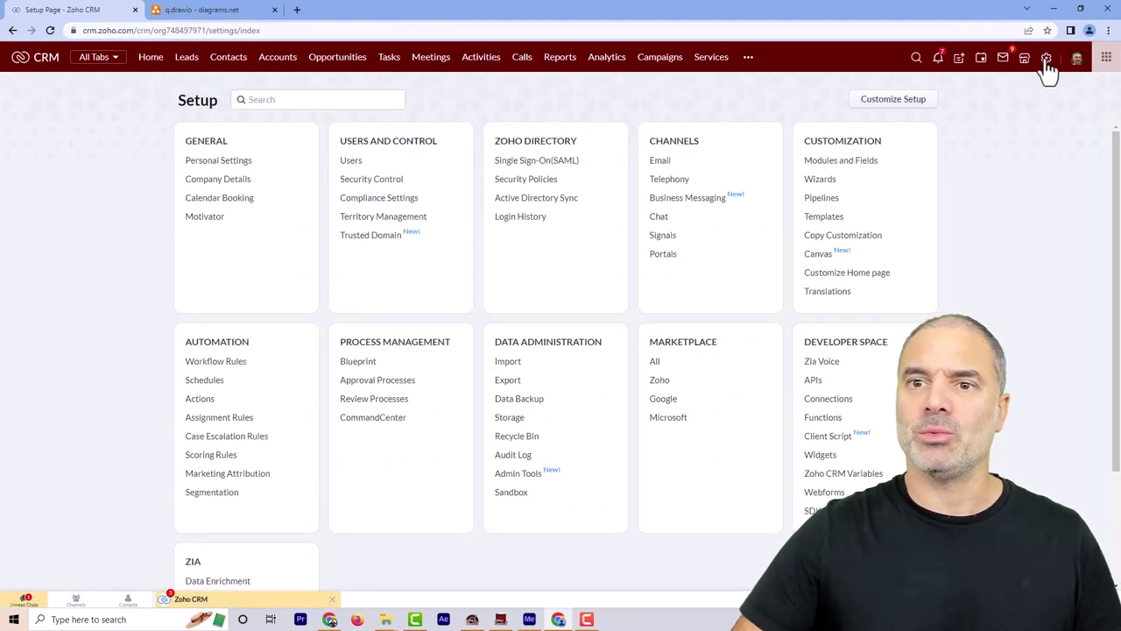
{"action": "left_click", "coordinate": [376, 419]}
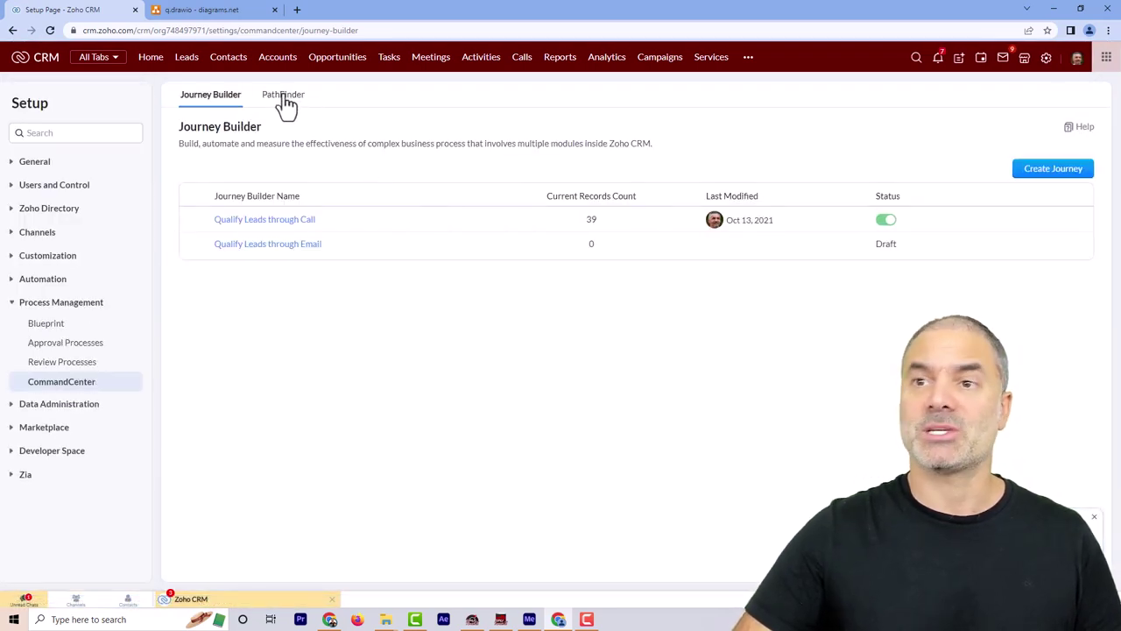
{"action": "left_click", "coordinate": [285, 97]}
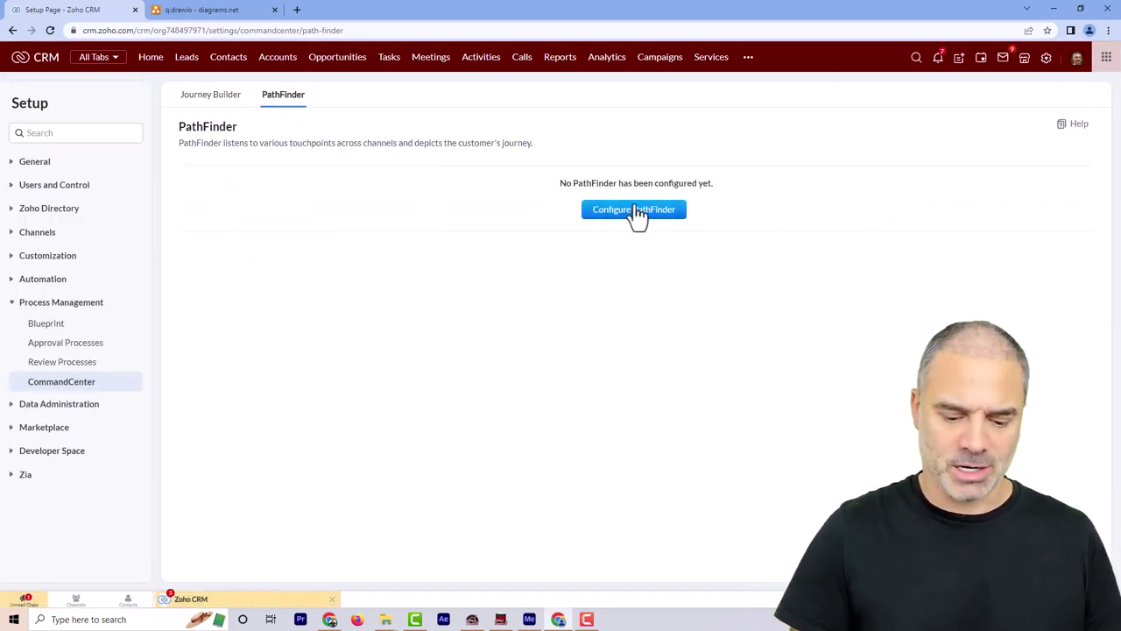
{"action": "left_click", "coordinate": [645, 212]}
{"action": "left_click", "coordinate": [549, 117]}
{"action": "type", "text": "New Lead To"}
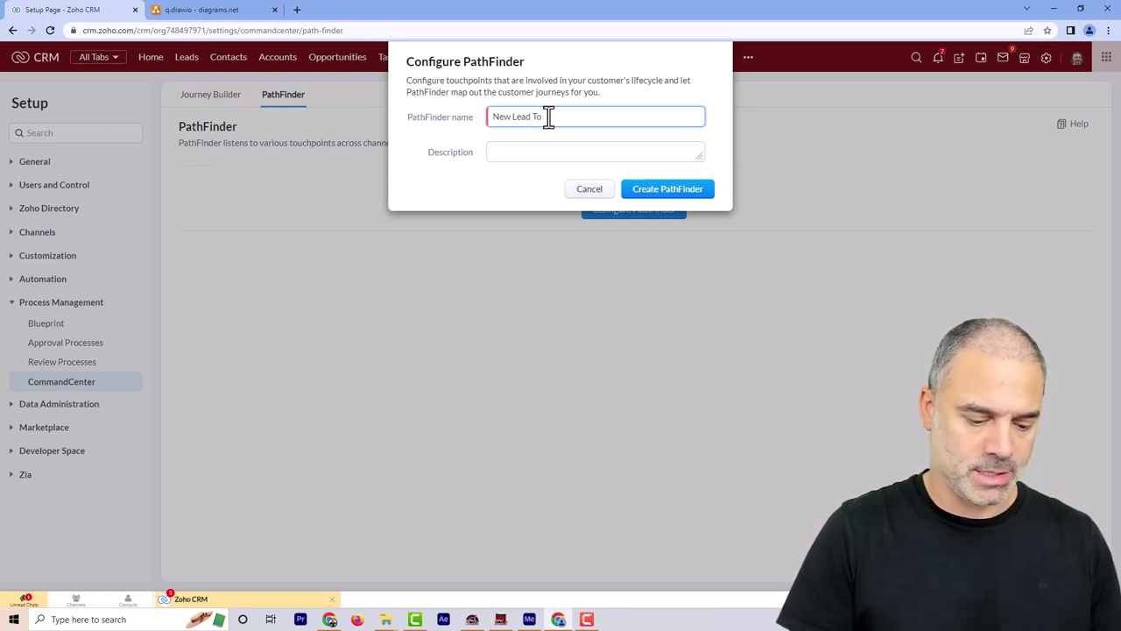
{"action": "type", "text": " List"}
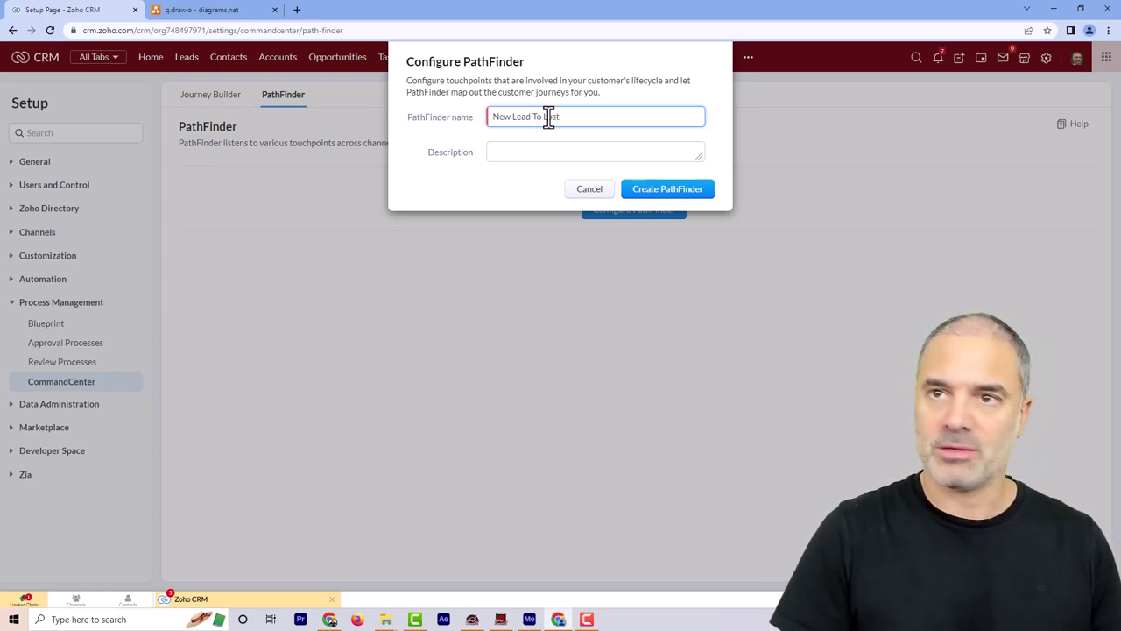
{"action": "type", "text": " Lead"}
{"action": "type", "text": " Path"}
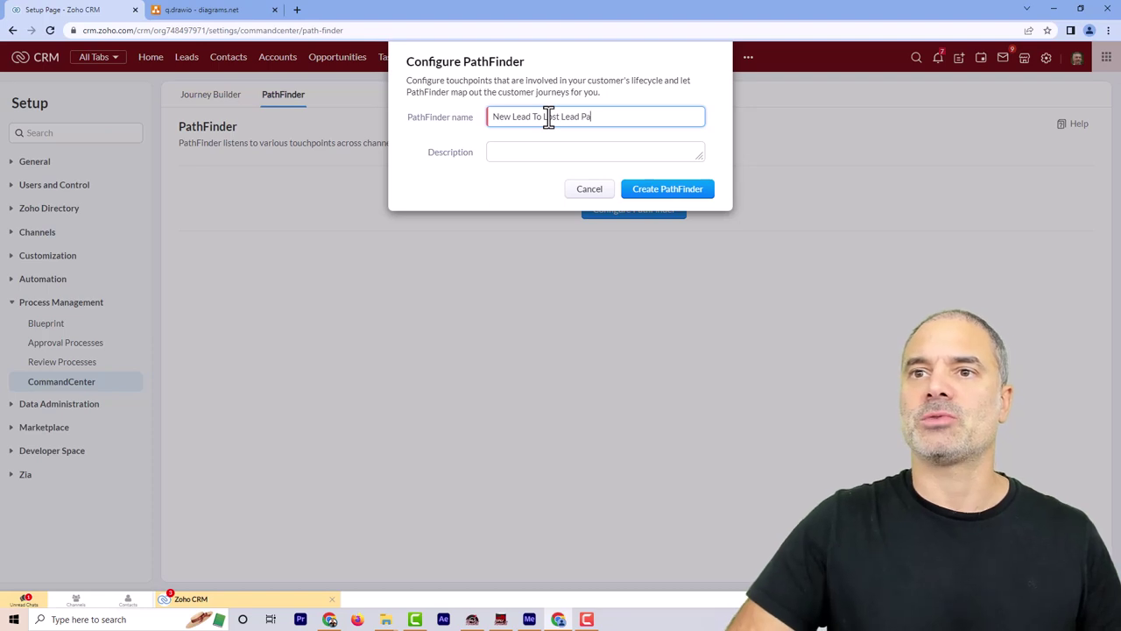
{"action": "left_click", "coordinate": [686, 198]}
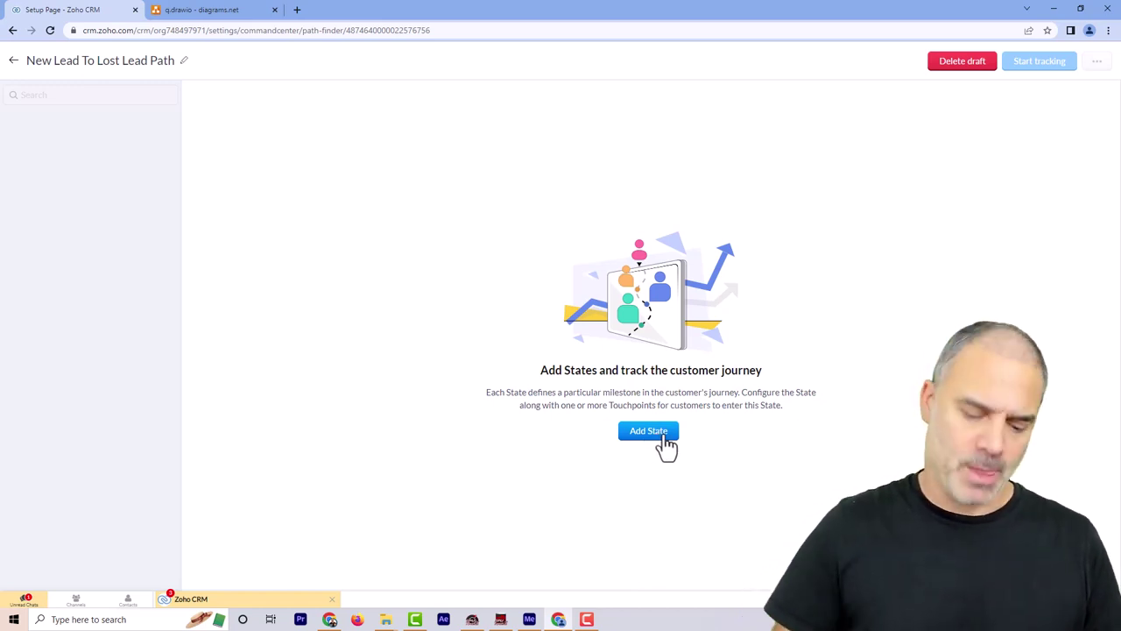
Add and save a first state named New Lead
{"action": "left_click", "coordinate": [659, 438]}
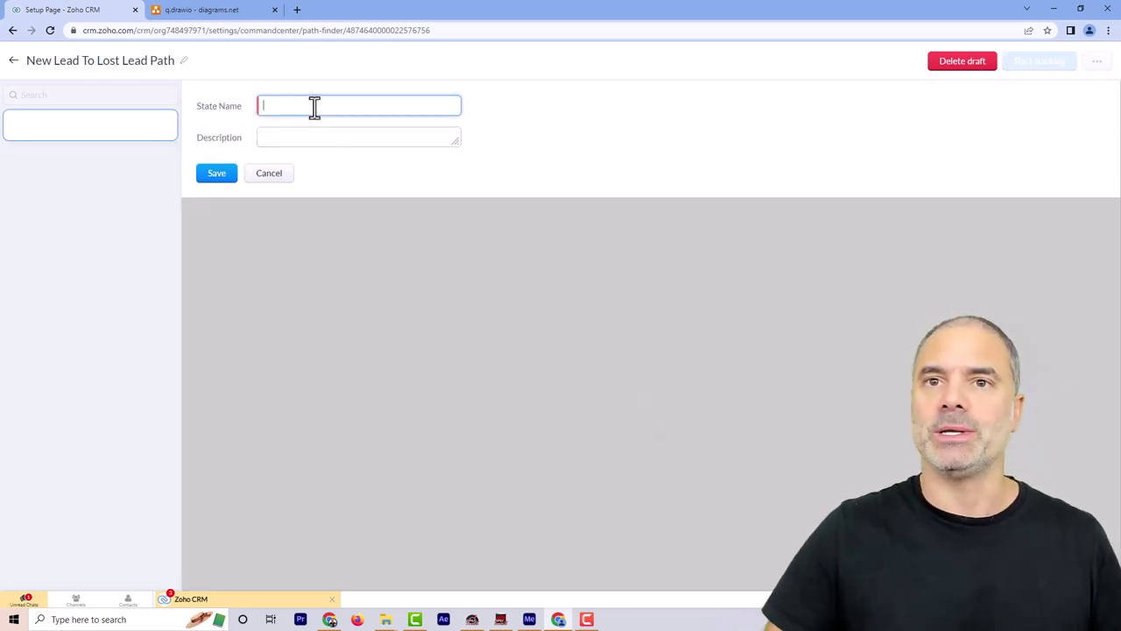
{"action": "type", "text": "New Lead"}
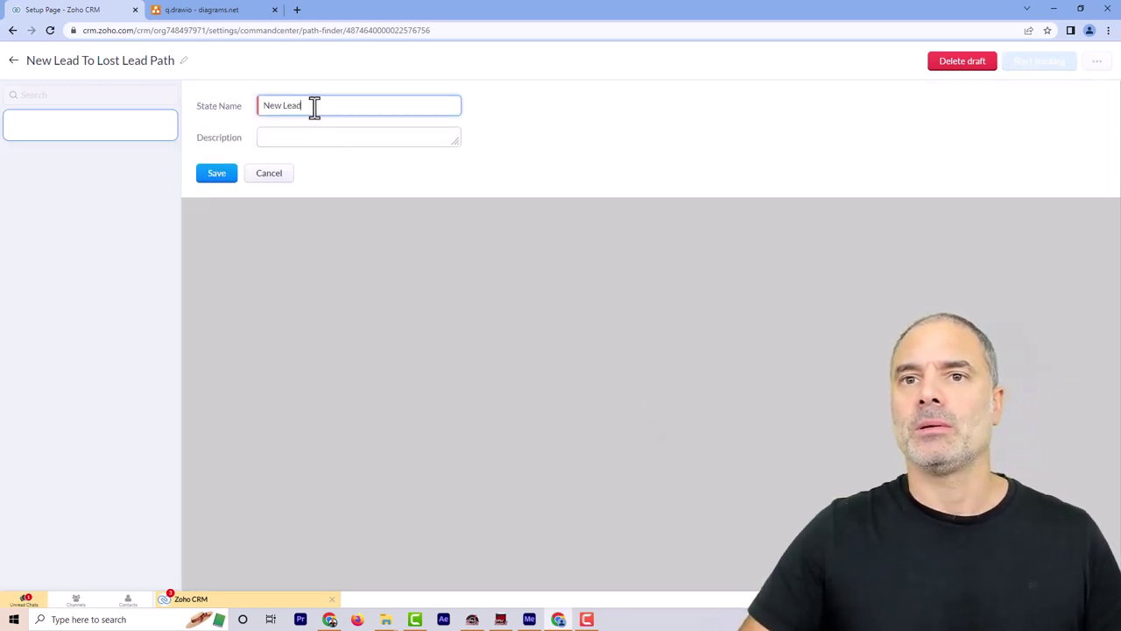
{"action": "left_click", "coordinate": [212, 175]}
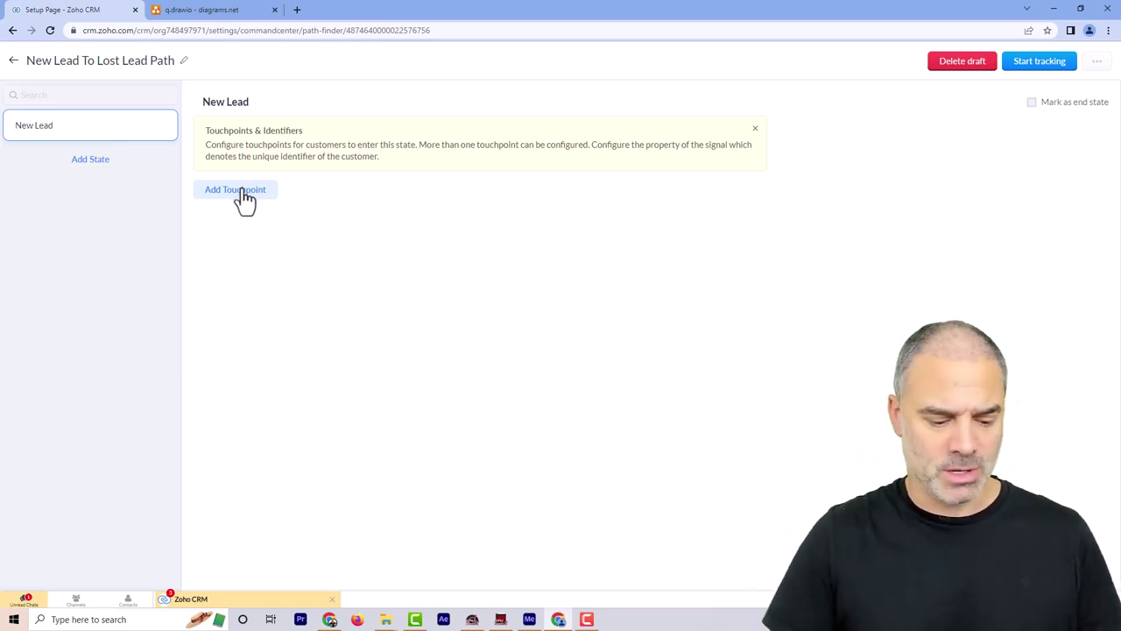
Give New Lead a Create of a record touchpoint on Leads, Any Layout
{"action": "left_click", "coordinate": [245, 195]}
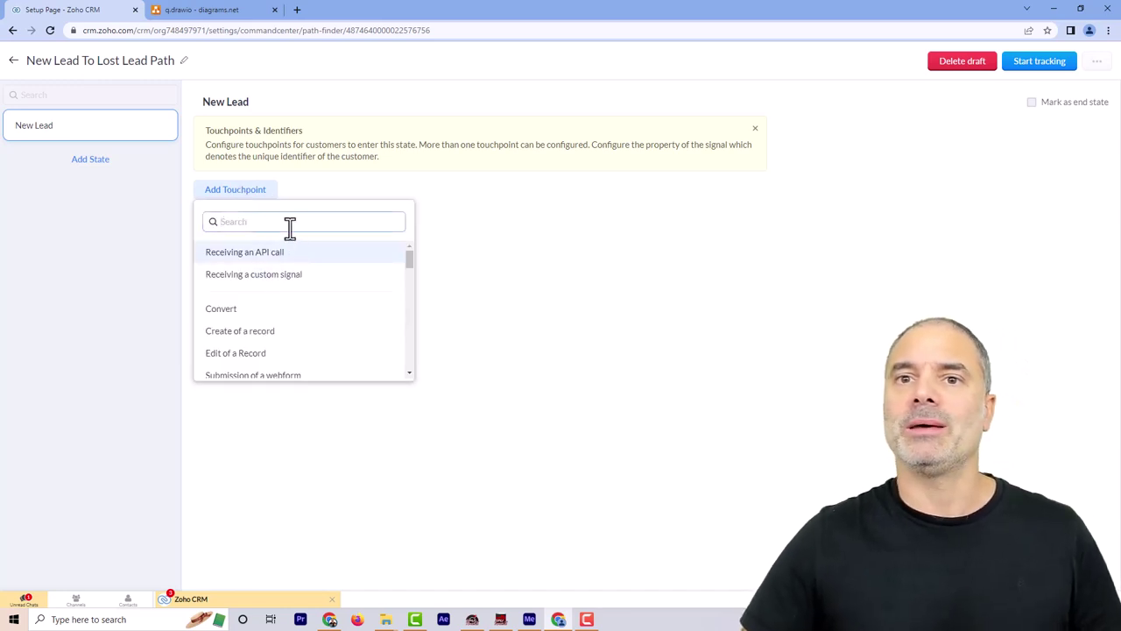
{"action": "type", "text": "cre"}
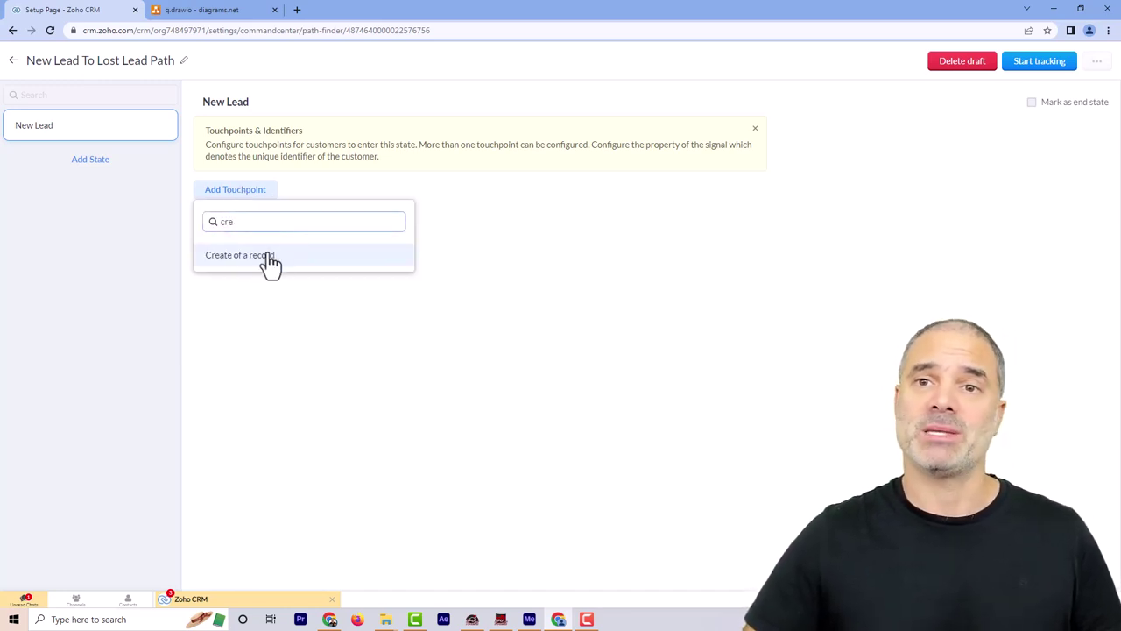
{"action": "left_click", "coordinate": [271, 257]}
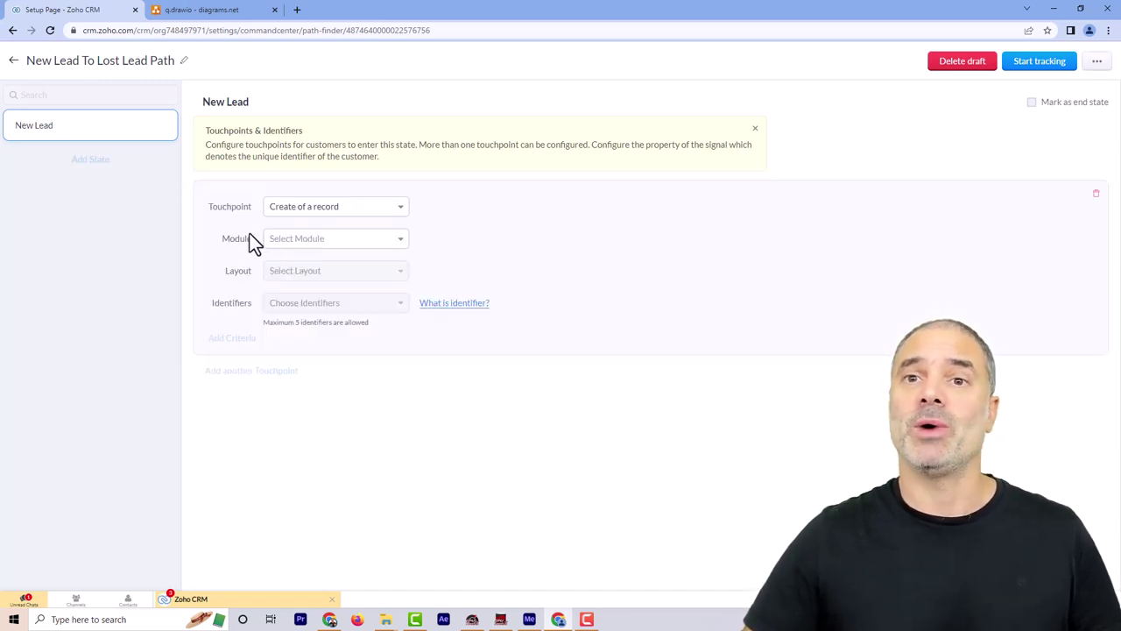
{"action": "left_click", "coordinate": [308, 242]}
{"action": "left_click", "coordinate": [292, 290]}
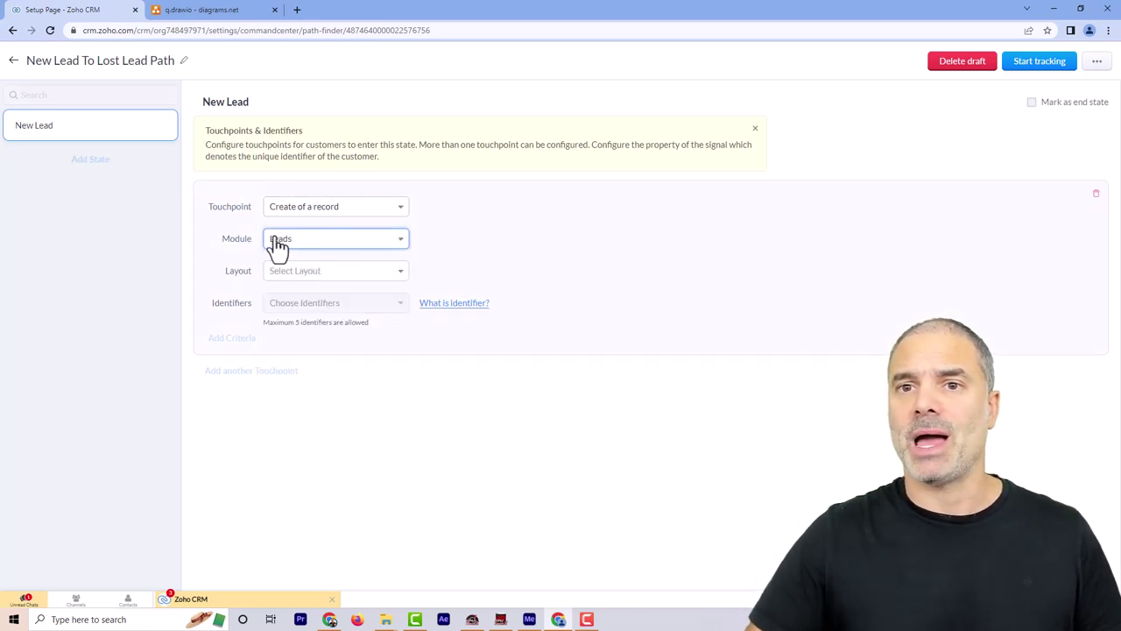
{"action": "left_click", "coordinate": [292, 275]}
{"action": "left_click", "coordinate": [294, 296]}
{"action": "left_click", "coordinate": [293, 304]}
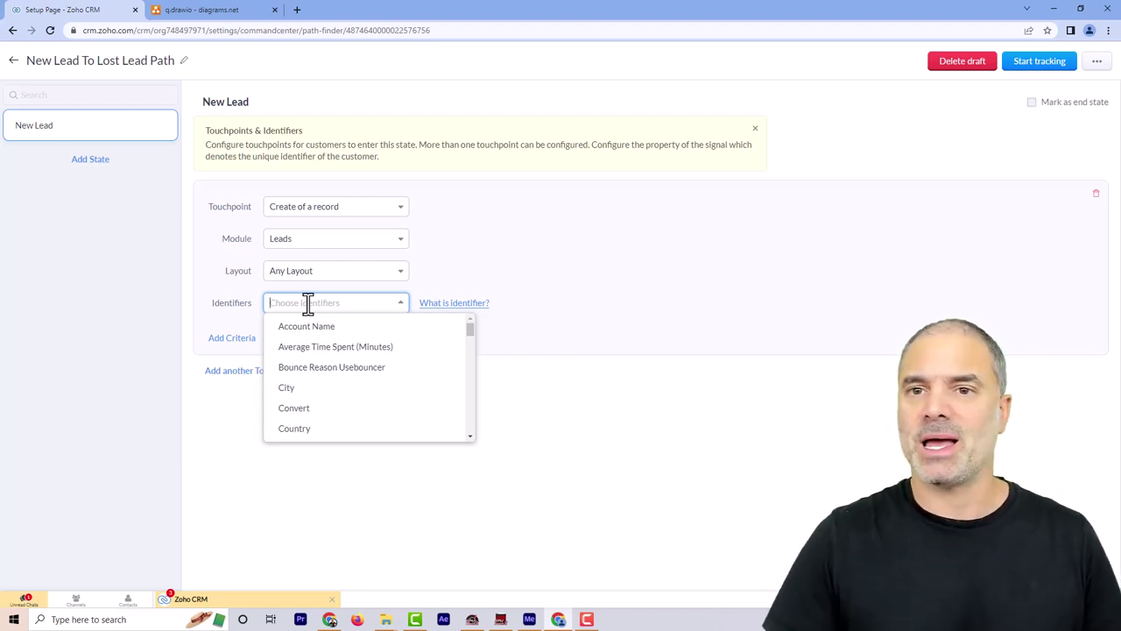
Set Email as the New Lead state's identifier and begin a second state
{"action": "type", "text": "email"}
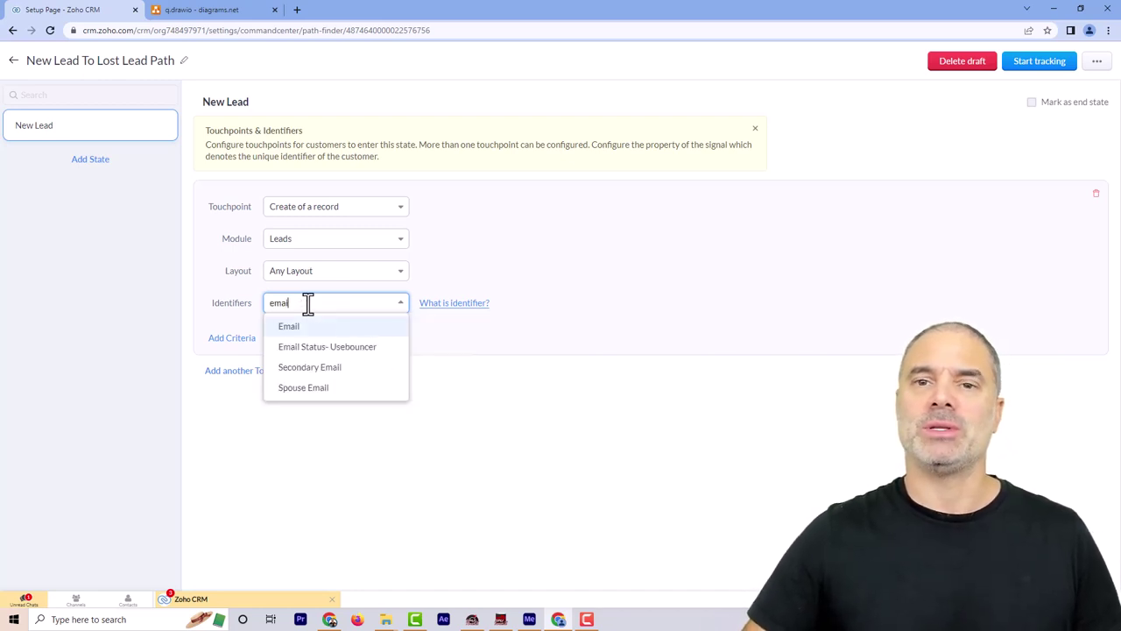
{"action": "left_click", "coordinate": [309, 331]}
{"action": "left_click", "coordinate": [532, 242]}
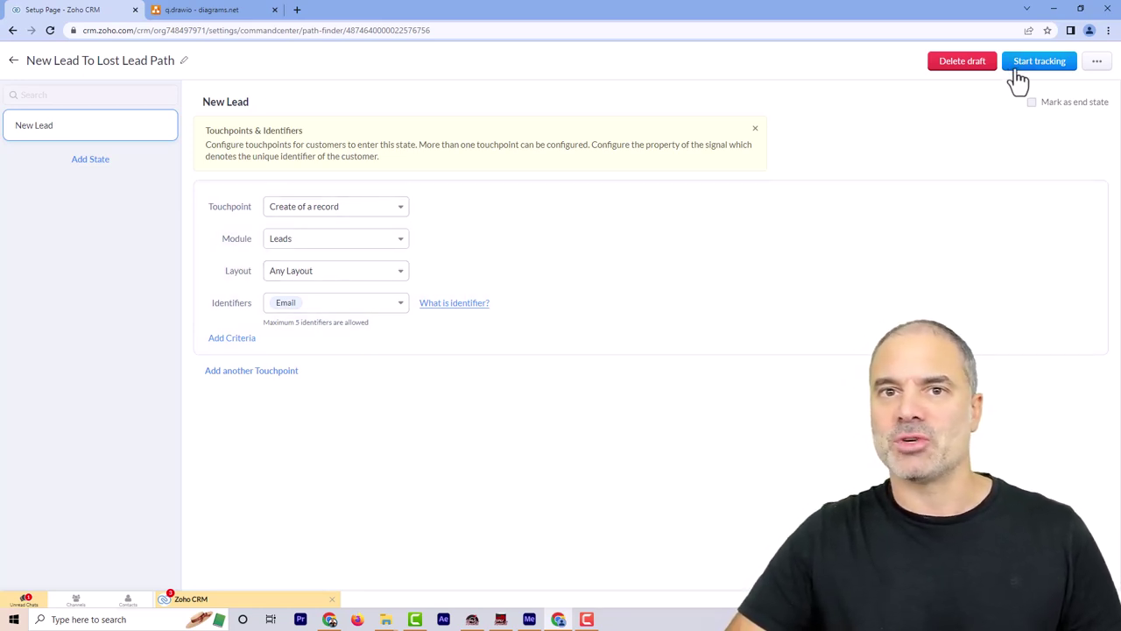
{"action": "left_click", "coordinate": [100, 173]}
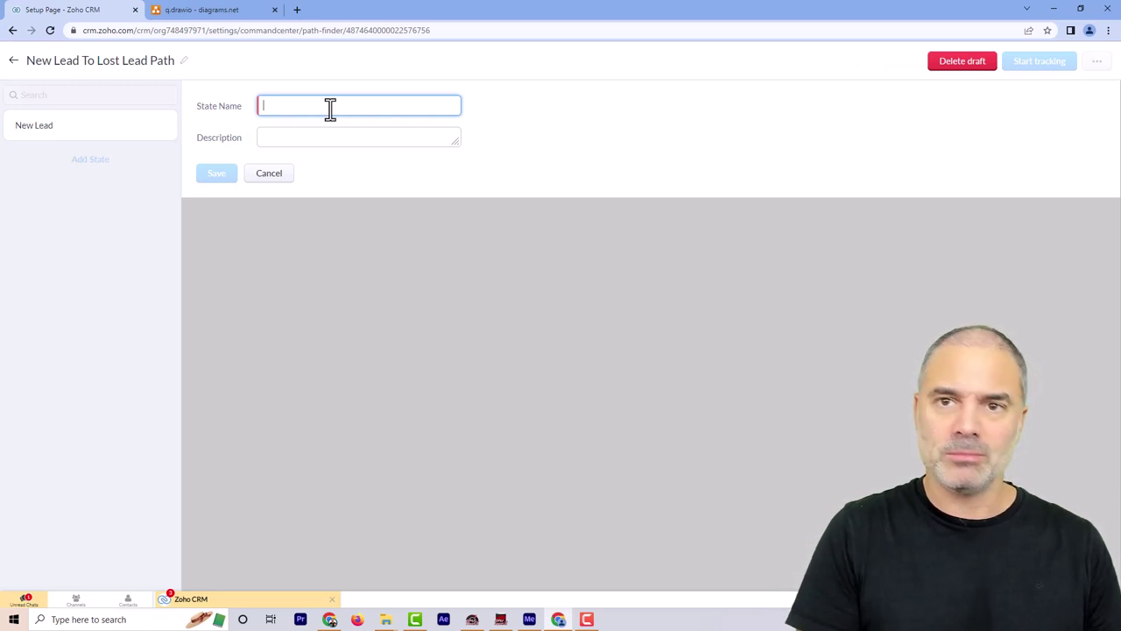
Save the Attempt to call state with an Edit of a Record touchpoint on Leads, Any Layout, identified by Email
{"action": "type", "text": "ttempt to call"}
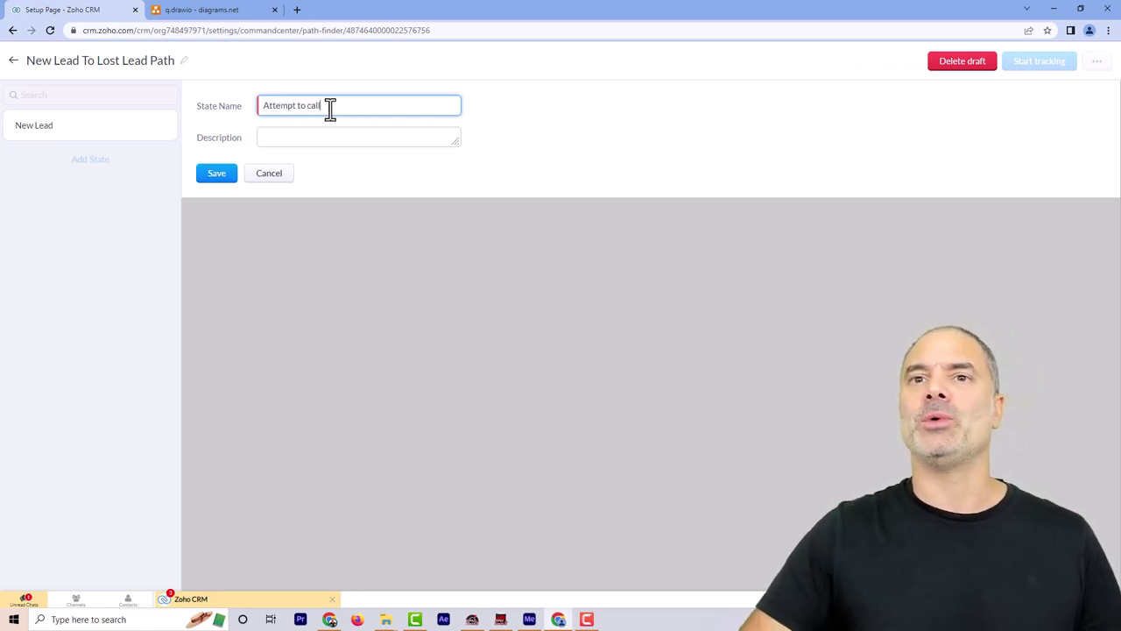
{"action": "left_click", "coordinate": [213, 181]}
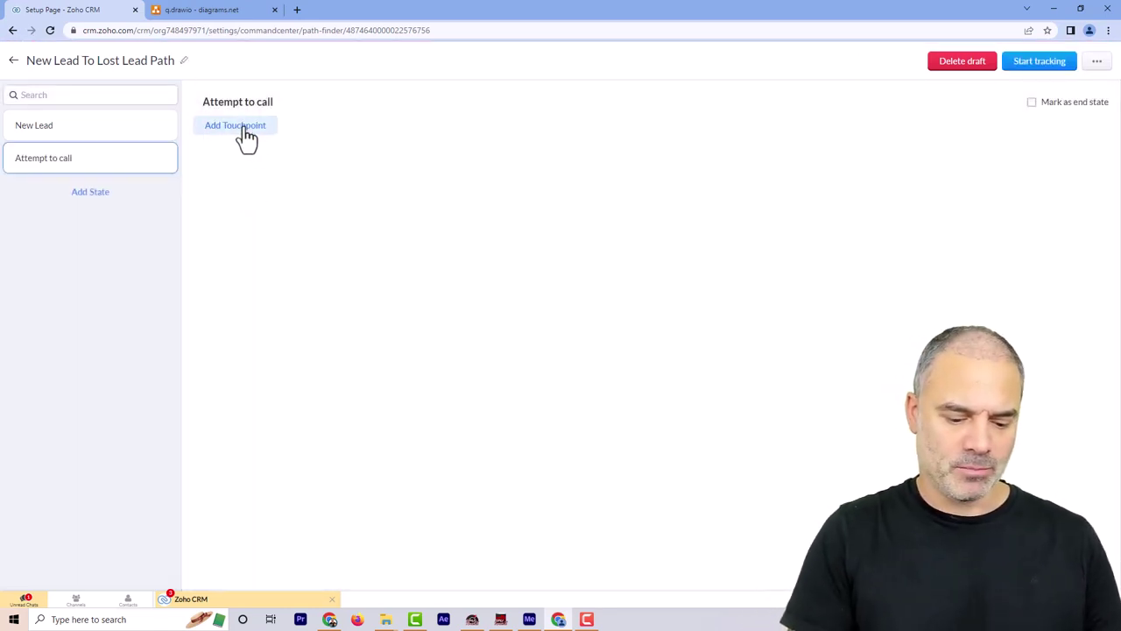
{"action": "left_click", "coordinate": [246, 129]}
{"action": "type", "text": "edit"}
{"action": "left_click", "coordinate": [252, 194]}
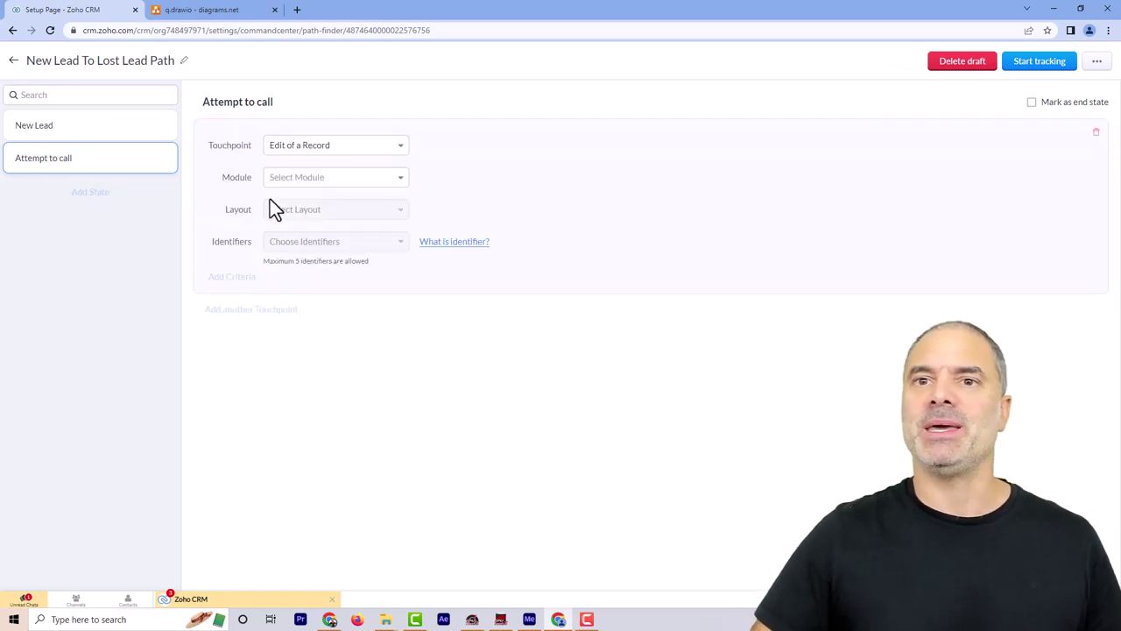
{"action": "left_click", "coordinate": [310, 185]}
{"action": "left_click", "coordinate": [301, 229]}
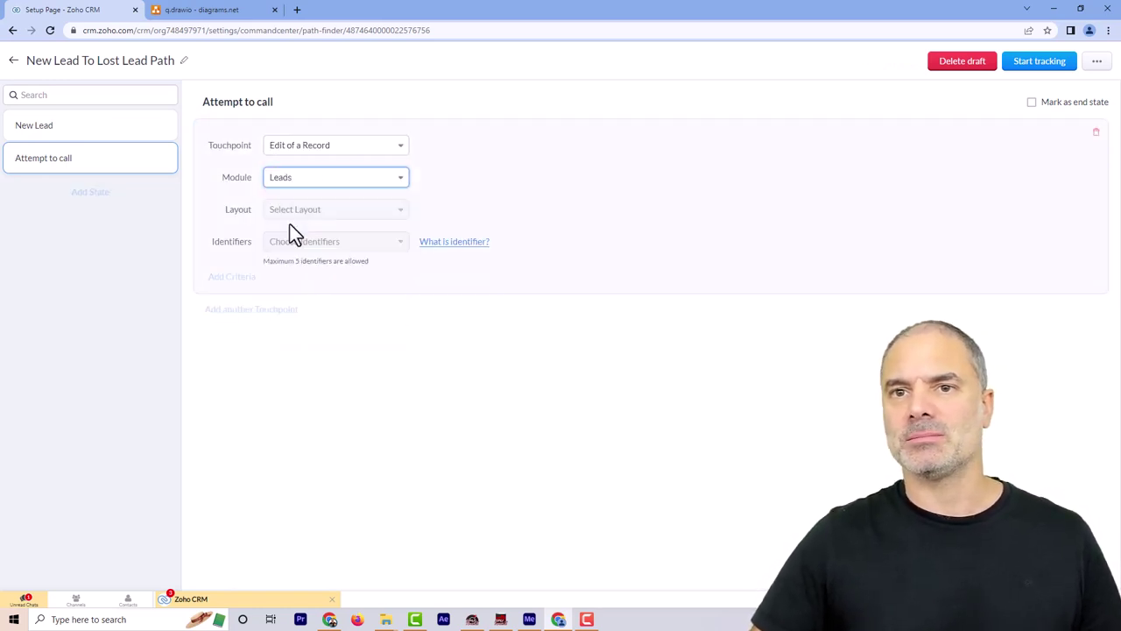
{"action": "left_click", "coordinate": [309, 210]}
{"action": "left_click", "coordinate": [307, 239]}
{"action": "left_click", "coordinate": [296, 244]}
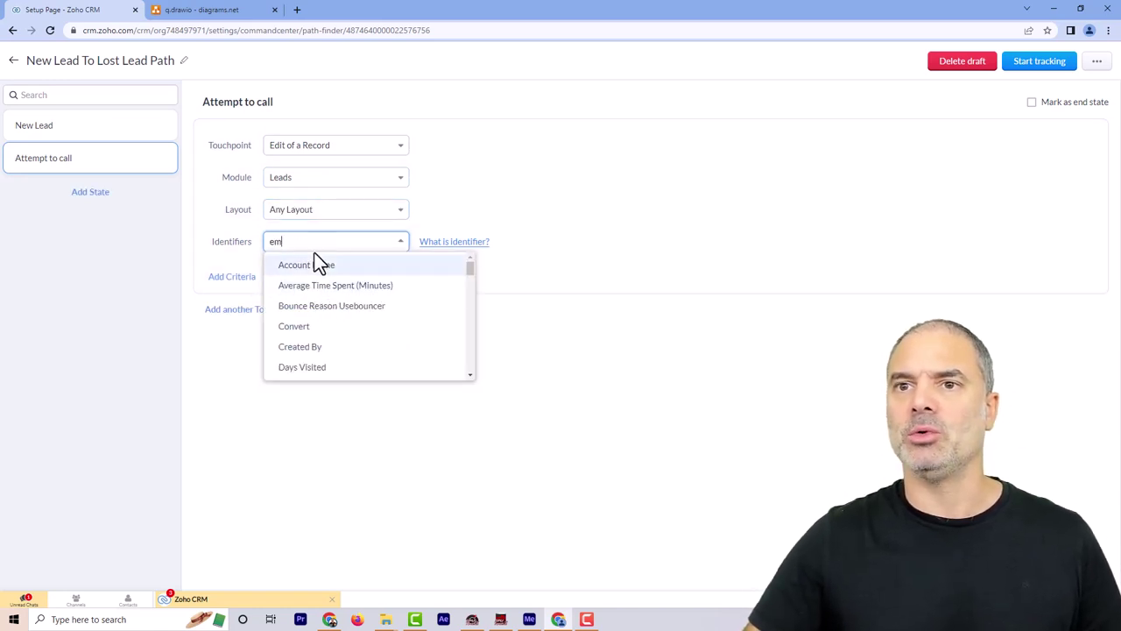
{"action": "type", "text": "email"}
{"action": "left_click", "coordinate": [320, 268]}
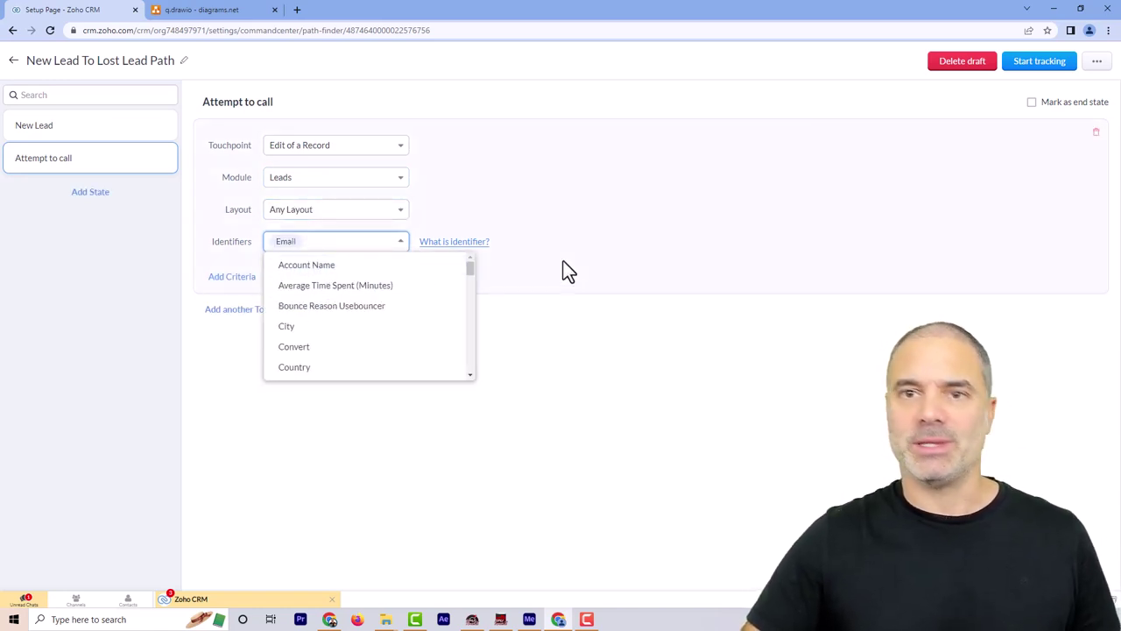
{"action": "left_click", "coordinate": [323, 284]}
Add the criterion Lead Status is Attempt to call 1
{"action": "left_click", "coordinate": [243, 282]}
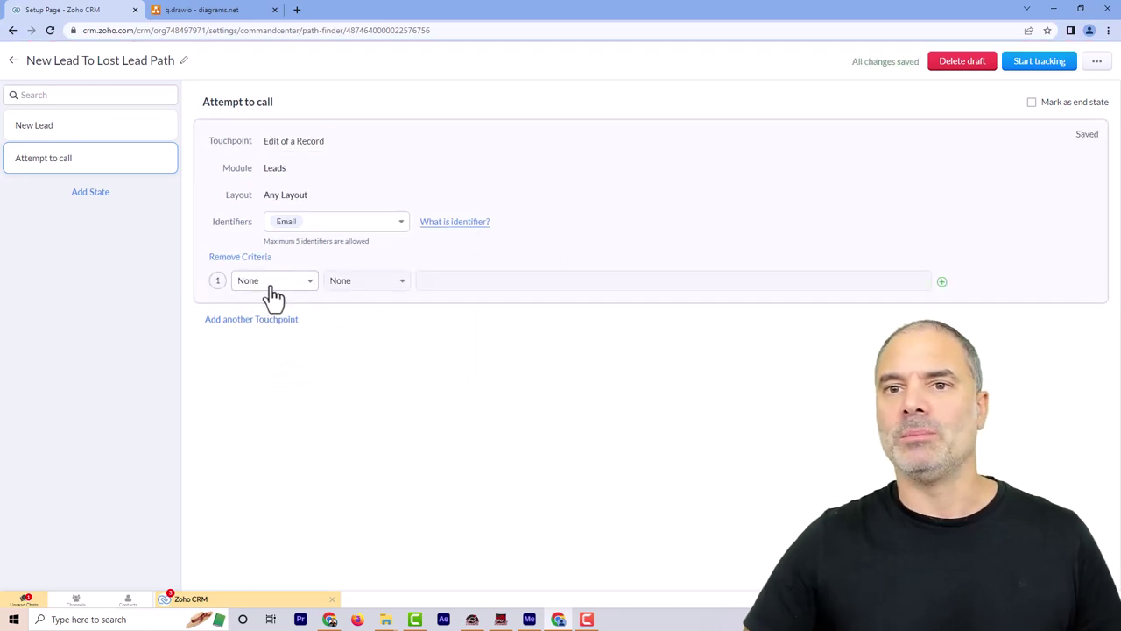
{"action": "left_click", "coordinate": [272, 294]}
{"action": "type", "text": "sta"}
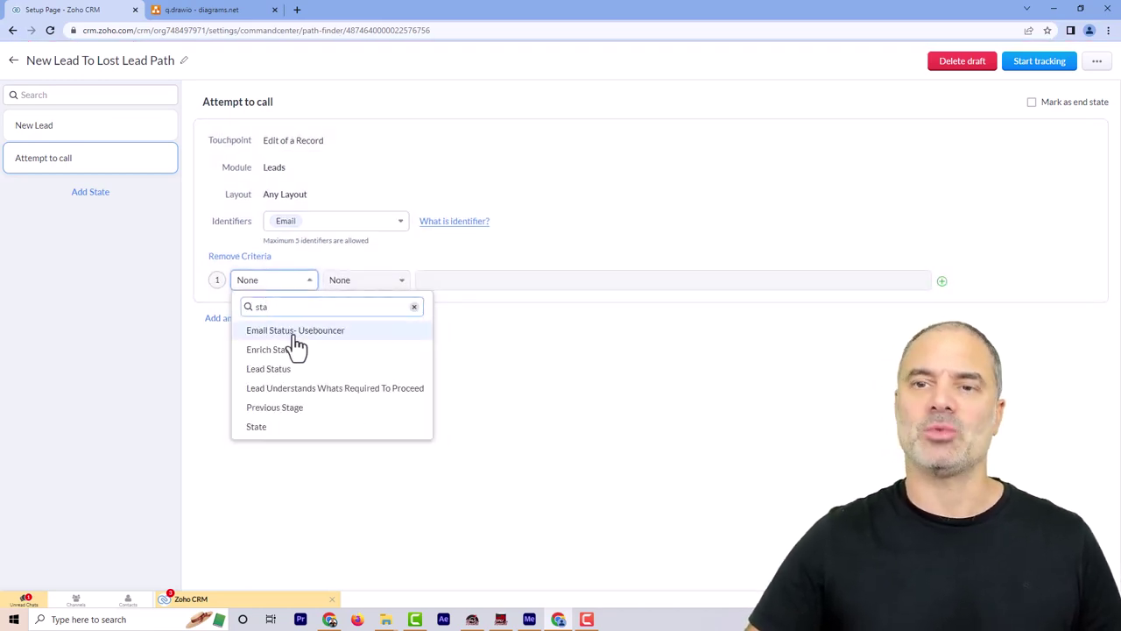
{"action": "left_click", "coordinate": [296, 369]}
{"action": "left_click", "coordinate": [374, 283]}
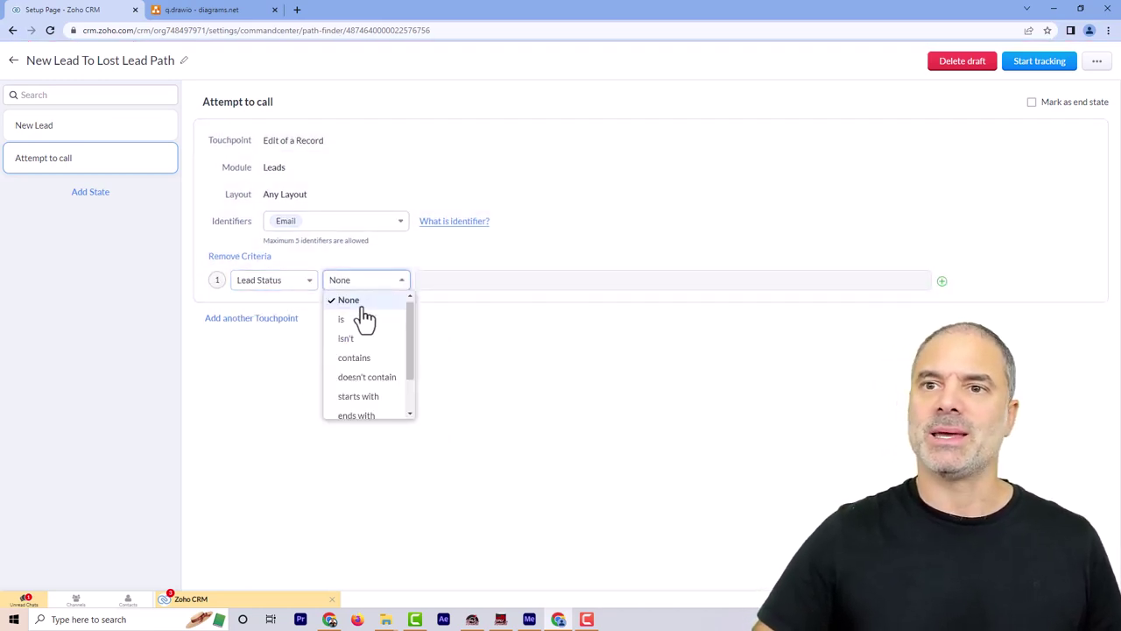
{"action": "left_click", "coordinate": [346, 319]}
{"action": "left_click", "coordinate": [443, 280]}
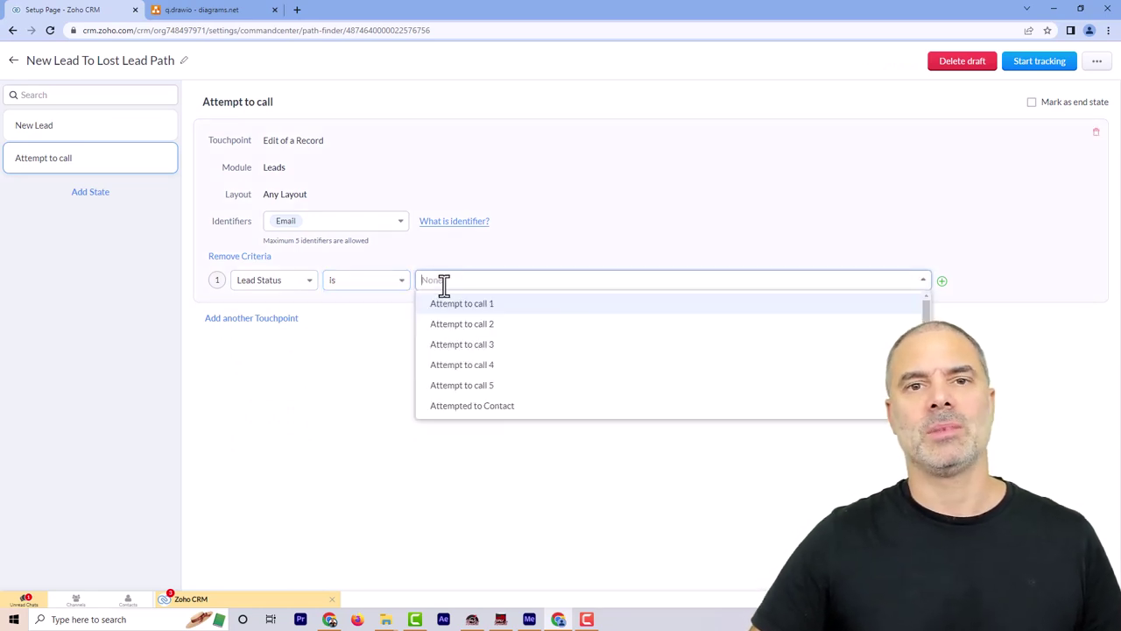
{"action": "left_click", "coordinate": [501, 304]}
{"action": "left_click", "coordinate": [530, 254]}
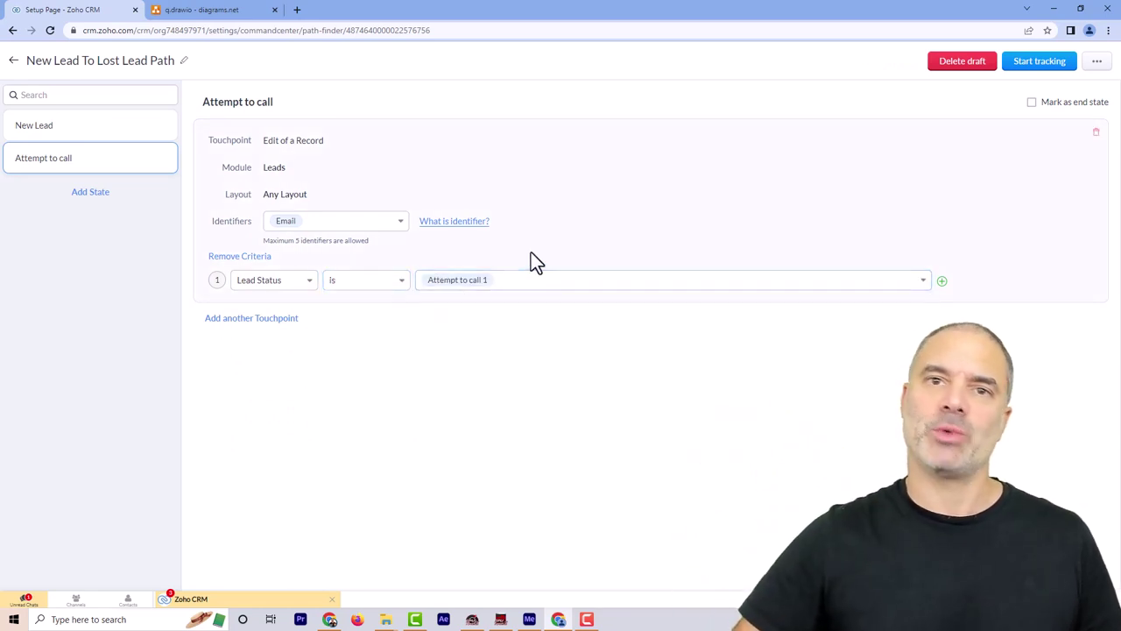
Add a Lost Lead state with an Edit of a Record touchpoint on Leads, Any Layout, identified by Email
{"action": "left_click", "coordinate": [102, 201]}
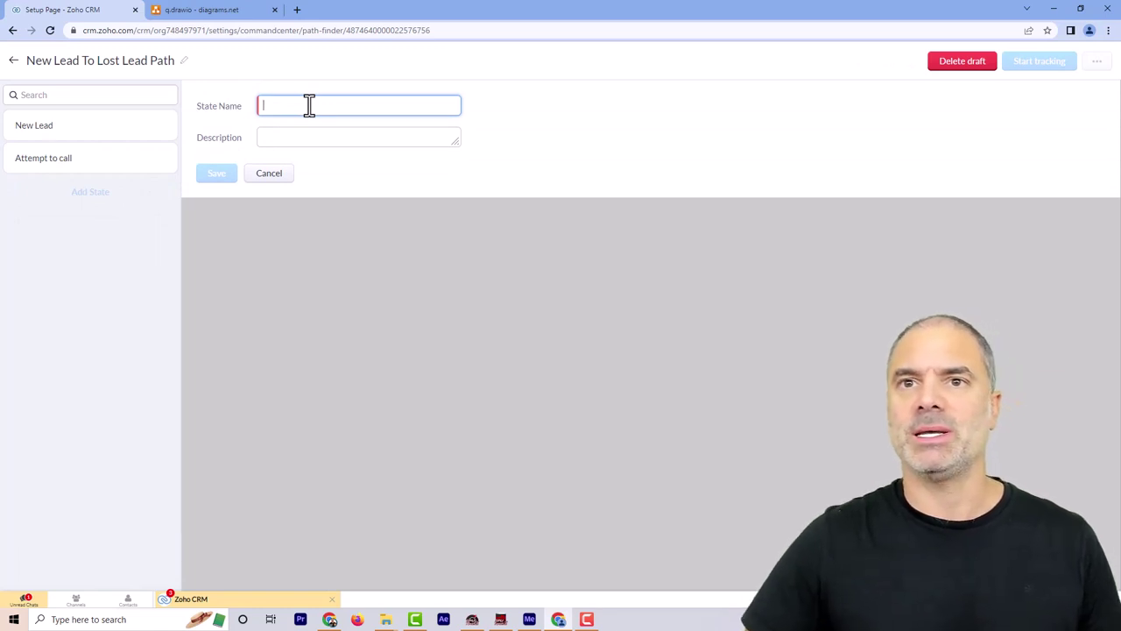
{"action": "type", "text": "Lost Lead"}
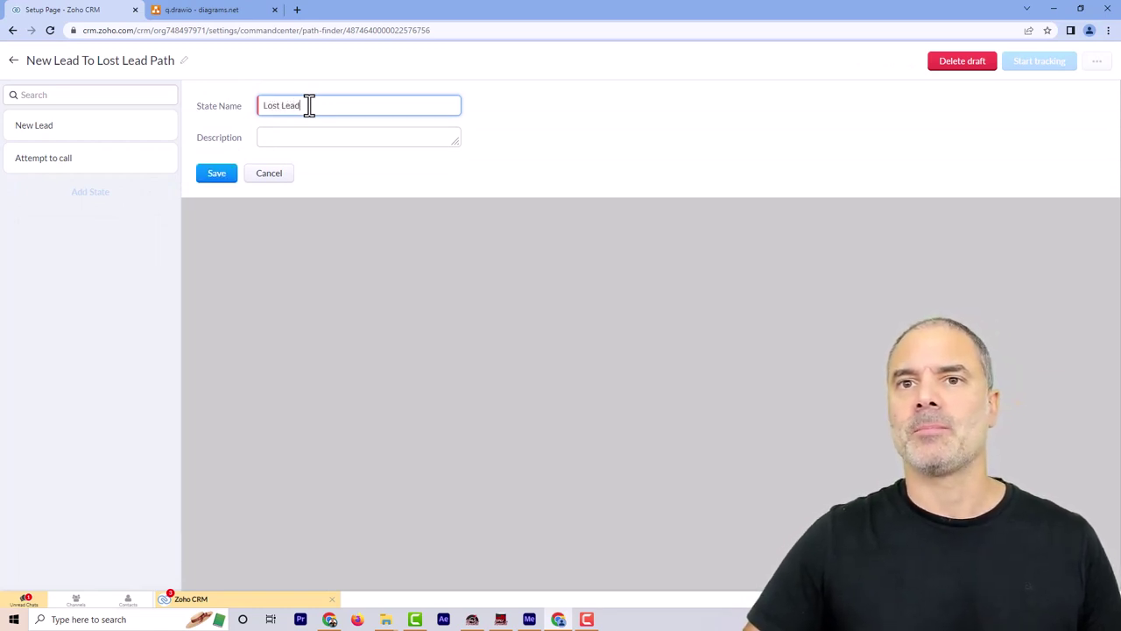
{"action": "left_click", "coordinate": [214, 175]}
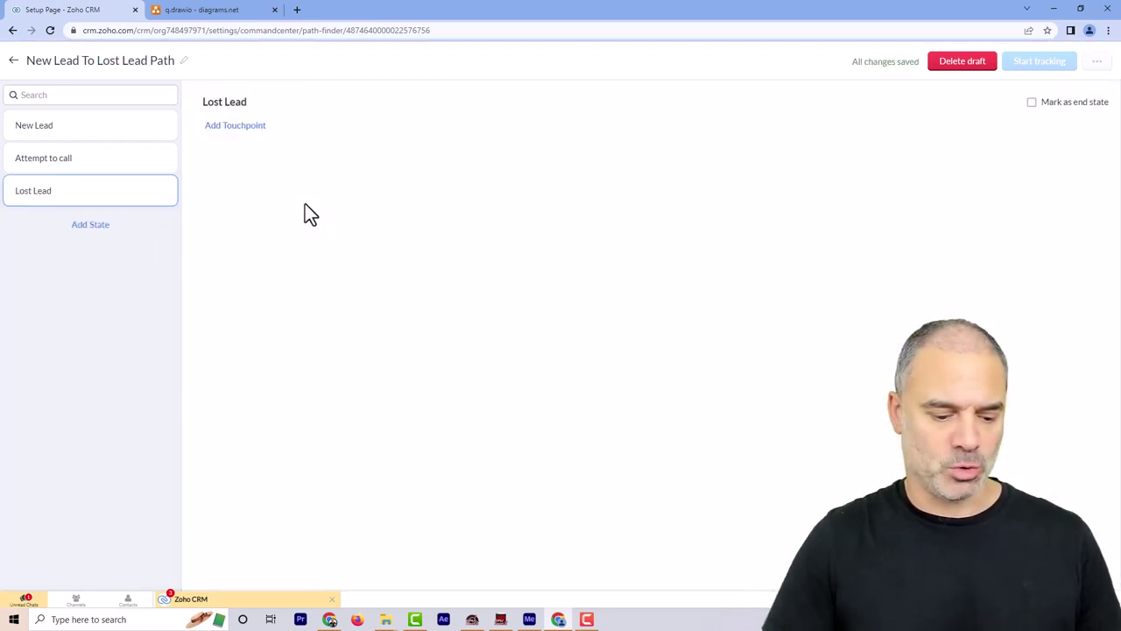
{"action": "left_click", "coordinate": [247, 131]}
{"action": "type", "text": "e"}
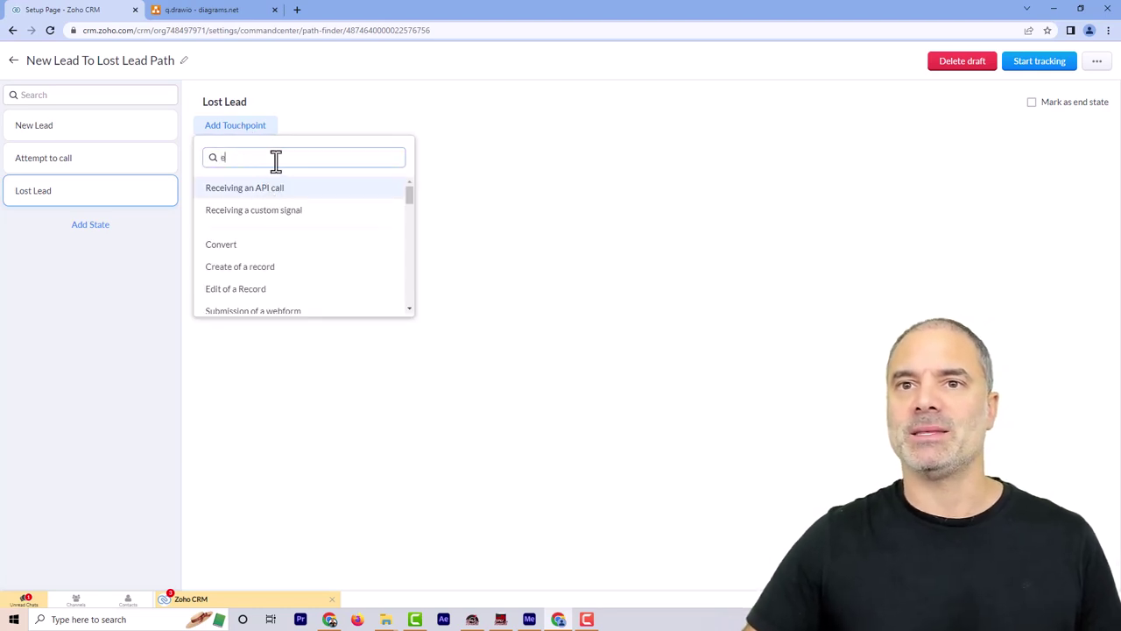
{"action": "type", "text": "di"}
{"action": "left_click", "coordinate": [266, 195]}
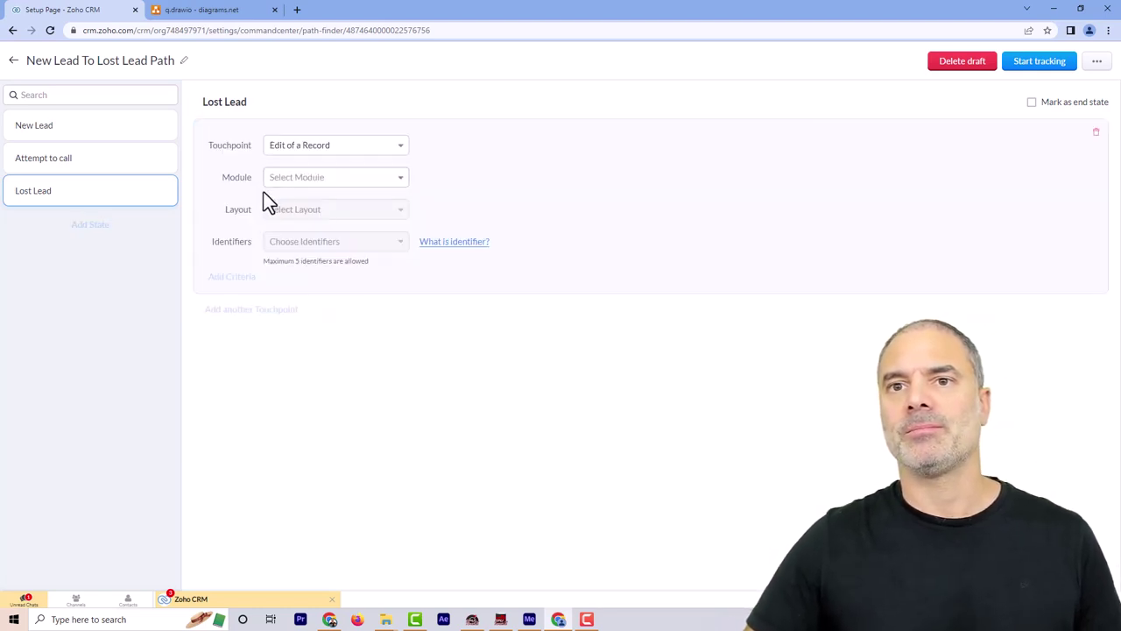
{"action": "left_click", "coordinate": [296, 179]}
{"action": "left_click", "coordinate": [289, 228]}
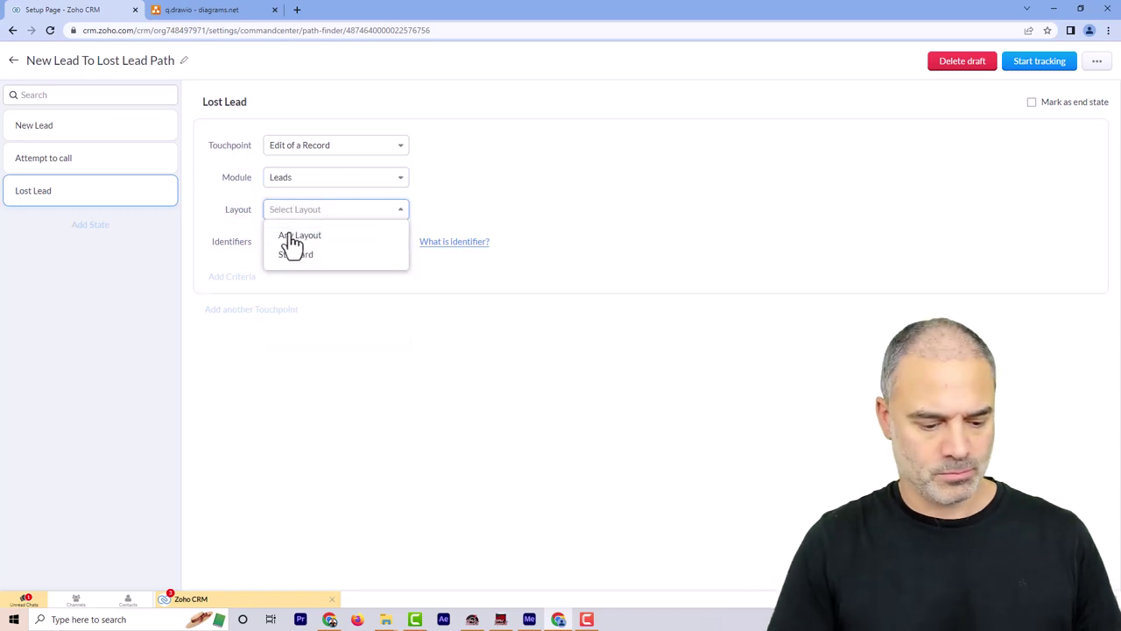
{"action": "left_click", "coordinate": [292, 236]}
{"action": "left_click", "coordinate": [291, 243]}
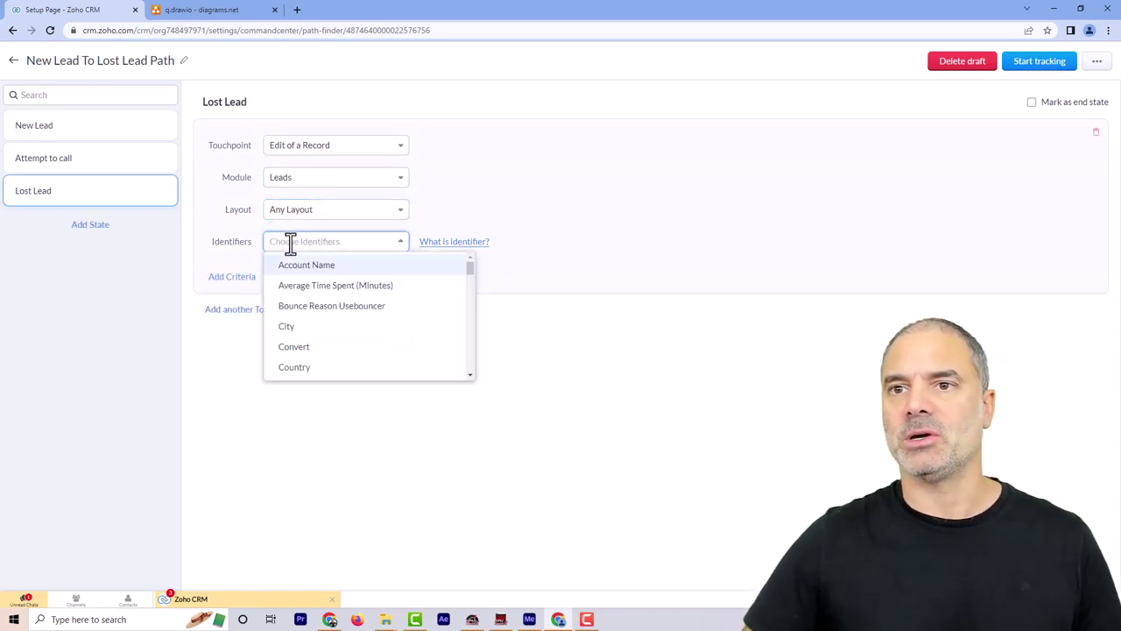
{"action": "type", "text": "ema"}
{"action": "left_click", "coordinate": [302, 266]}
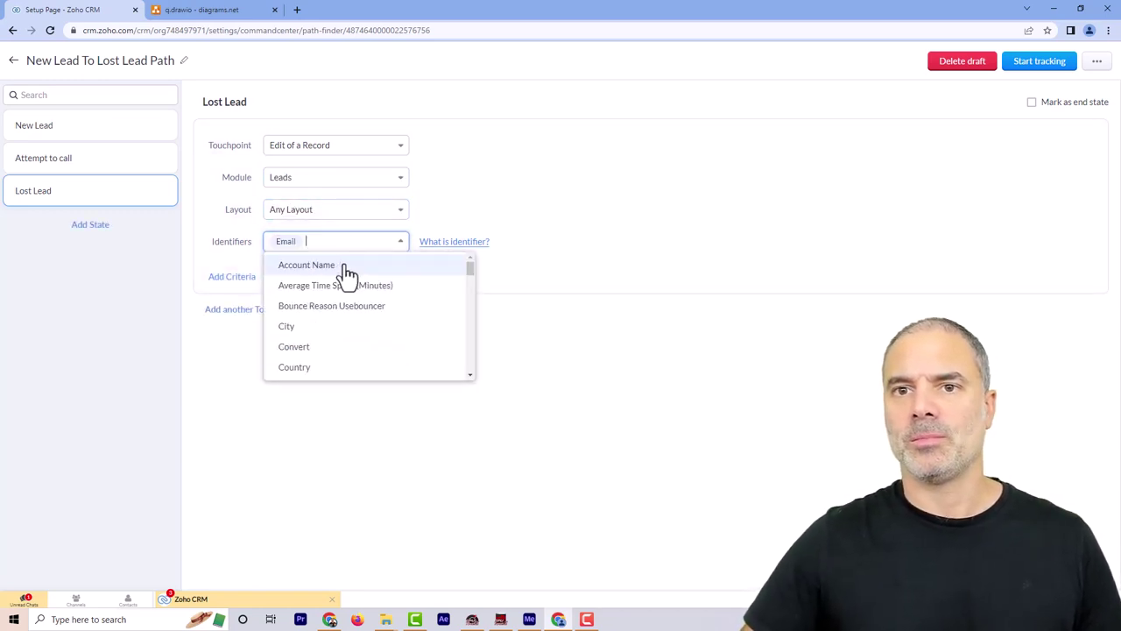
{"action": "left_click", "coordinate": [534, 254]}
Add the criterion Lead Status is Lost Lead
{"action": "left_click", "coordinate": [239, 279]}
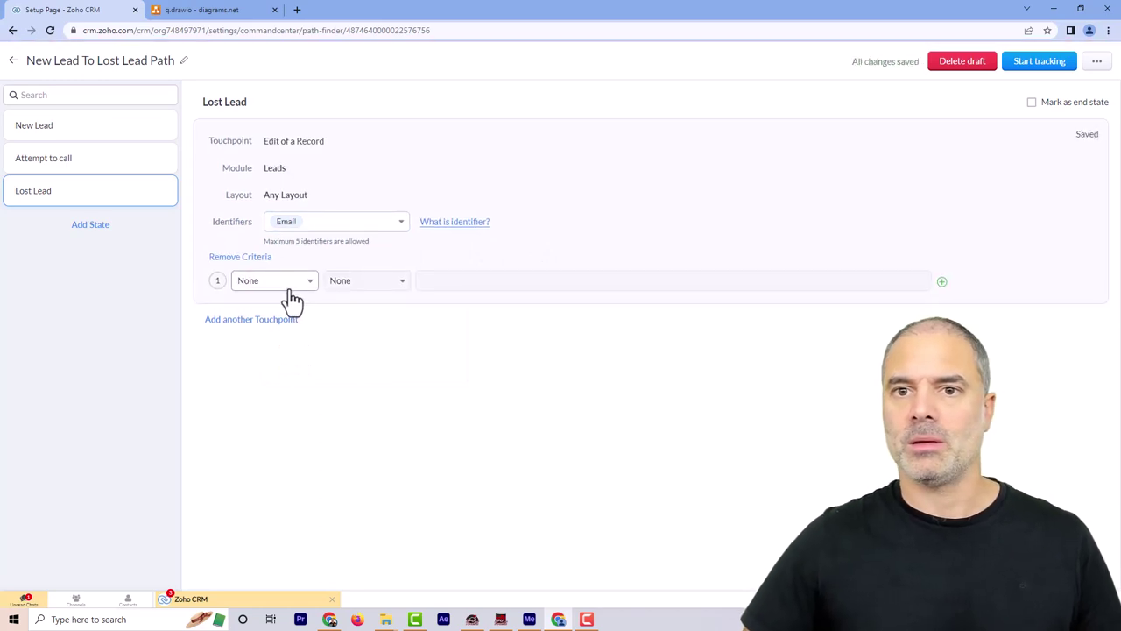
{"action": "left_click", "coordinate": [290, 292]}
{"action": "type", "text": "sta"}
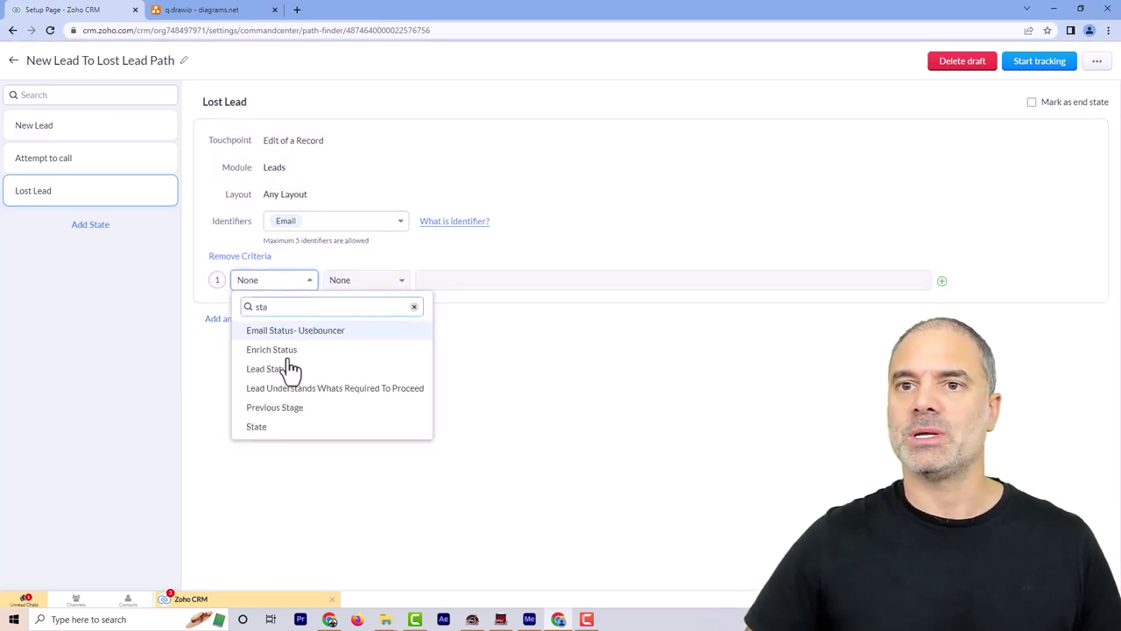
{"action": "left_click", "coordinate": [289, 369]}
{"action": "left_click", "coordinate": [383, 282]}
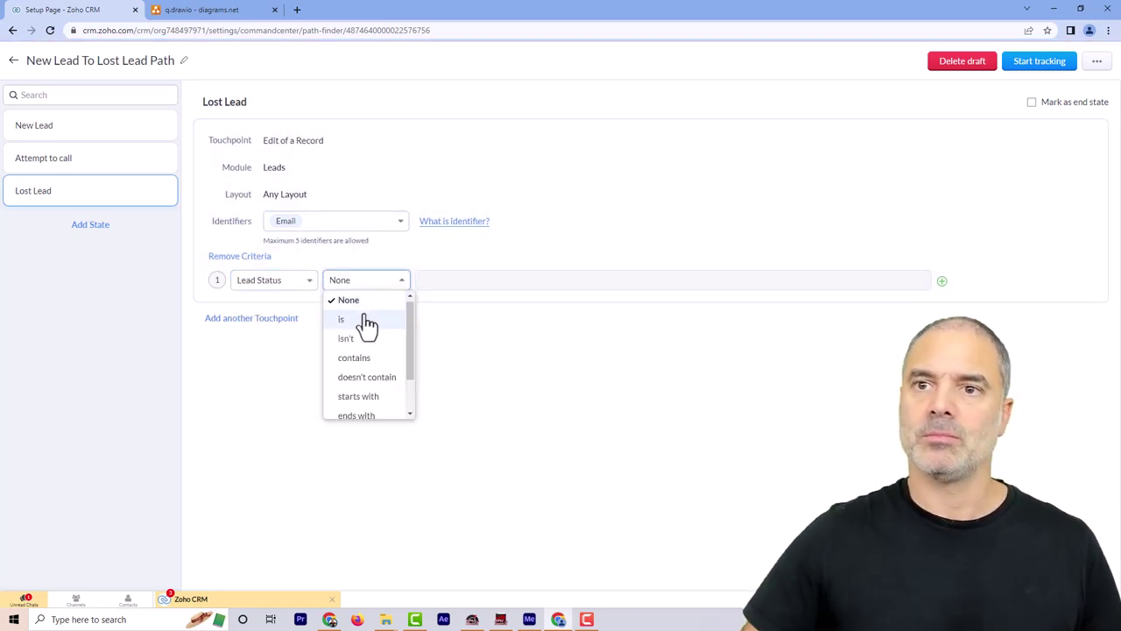
{"action": "left_click", "coordinate": [342, 318]}
{"action": "left_click", "coordinate": [439, 280]}
{"action": "type", "text": "los"}
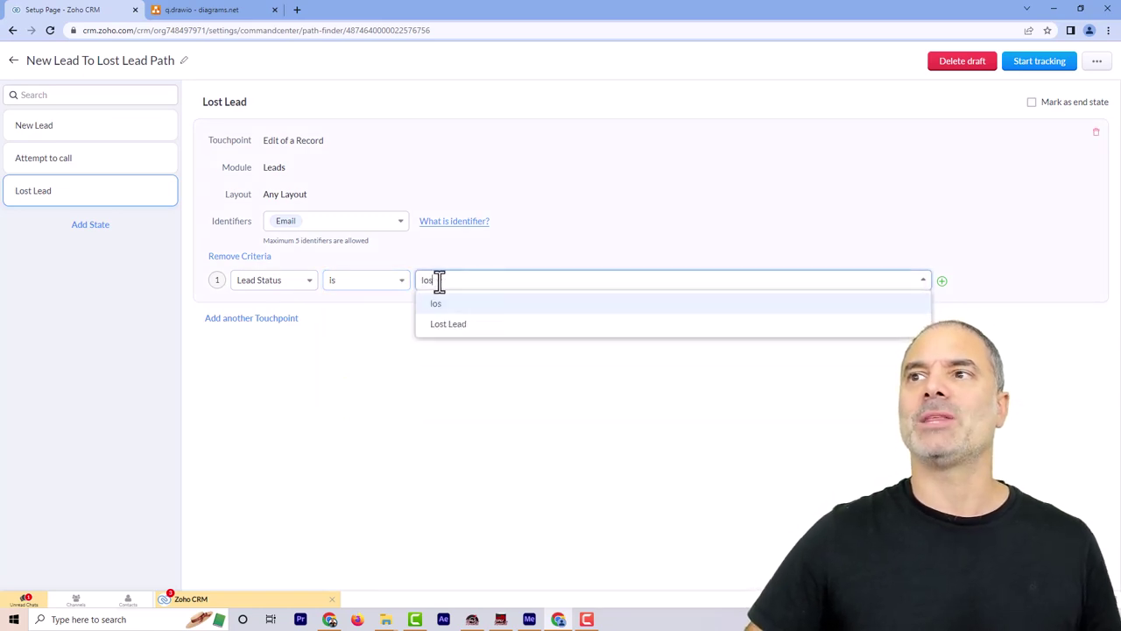
{"action": "left_click", "coordinate": [445, 324]}
{"action": "left_click", "coordinate": [647, 207]}
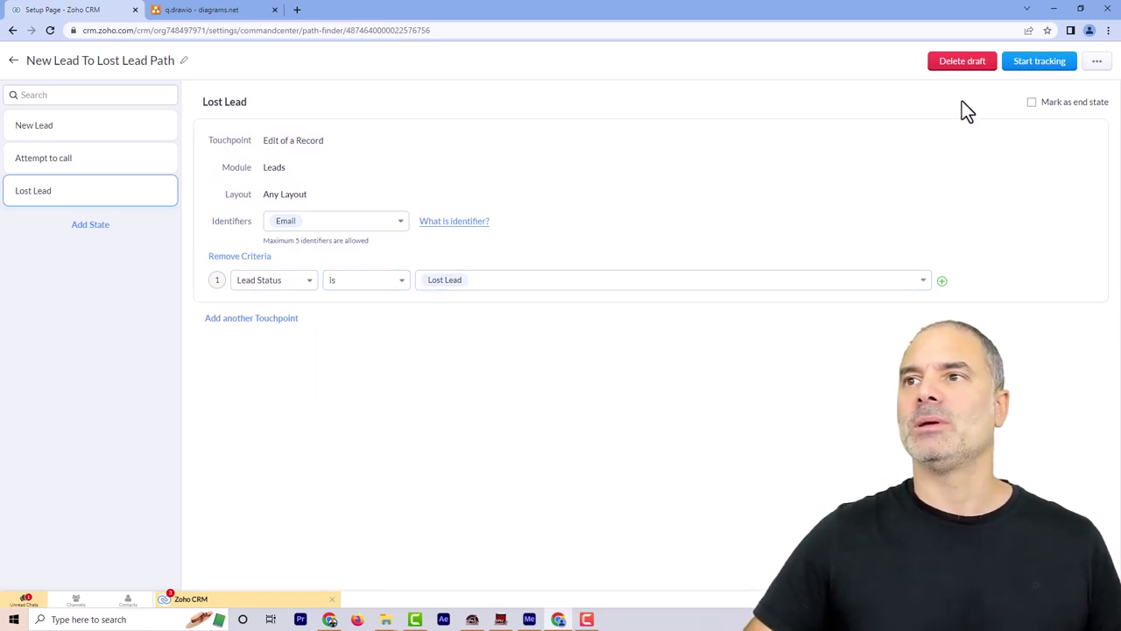
Start tracking the New Lead To Lost Lead Path and view its empty reports
{"action": "left_click", "coordinate": [1033, 75]}
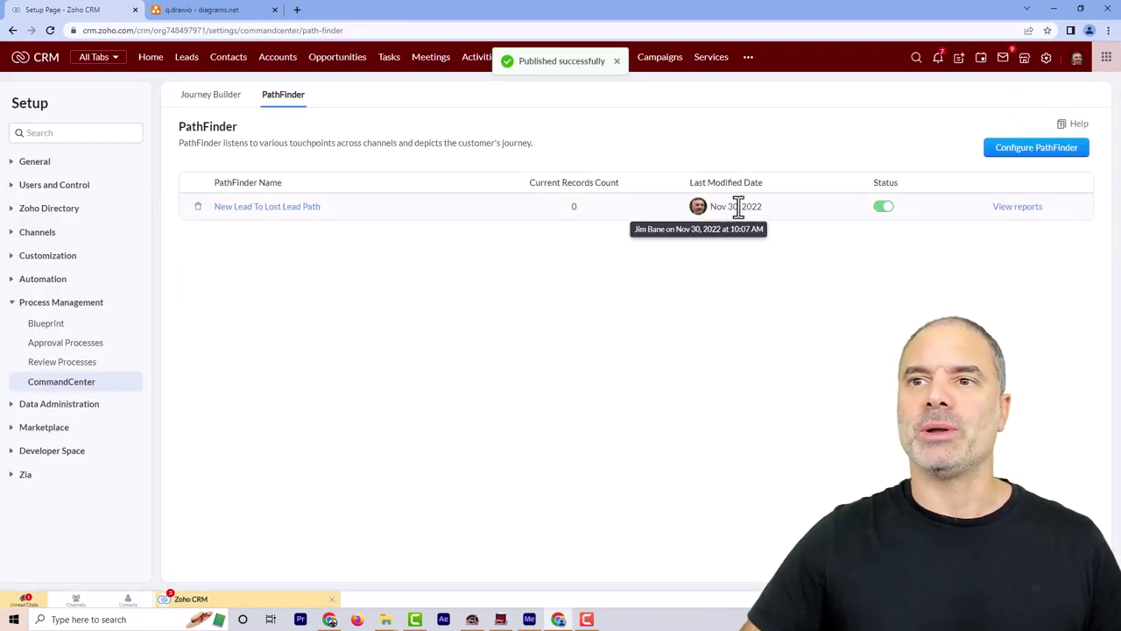
{"action": "left_click", "coordinate": [1014, 208]}
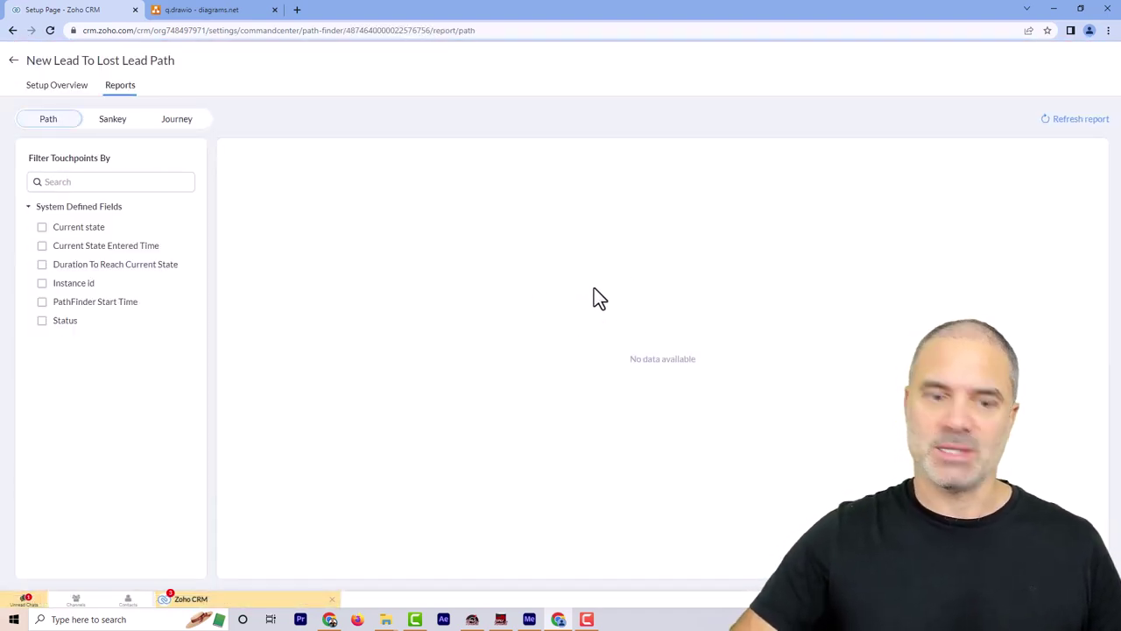
Load Zoho CRM in a new tab and start a new lead from quick-create
{"action": "left_click", "coordinate": [297, 10]}
{"action": "type", "text": "crm"}
{"action": "key", "text": "Return"}
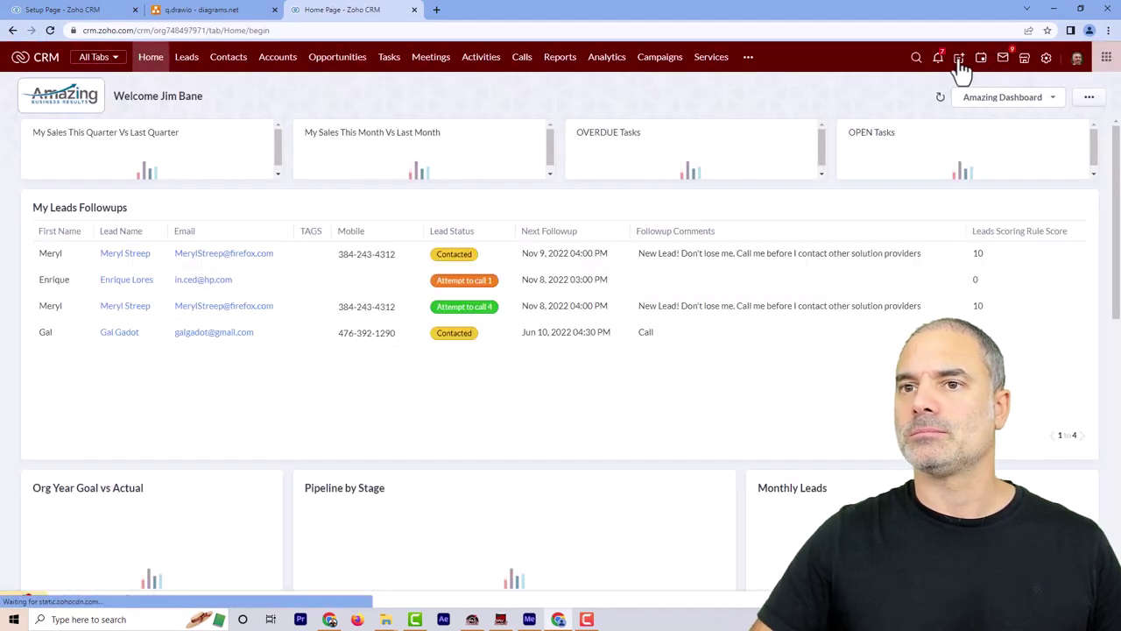
{"action": "left_click", "coordinate": [959, 58]}
{"action": "left_click", "coordinate": [982, 77]}
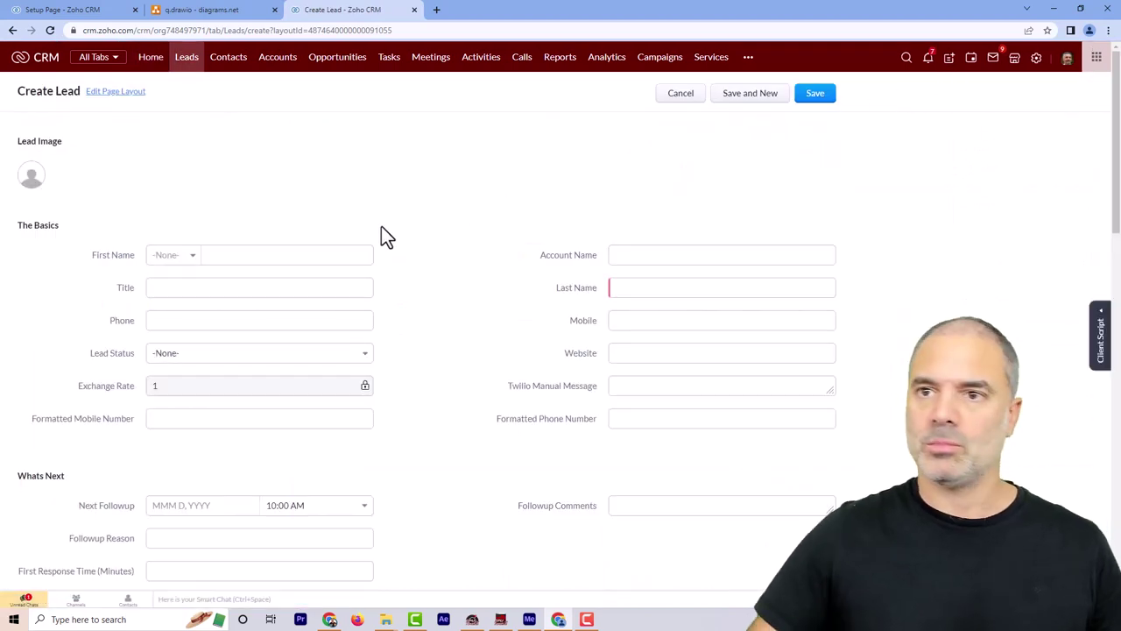
Enter the lead's first name, last name and e-mail, then save the lead
{"action": "left_click", "coordinate": [265, 254]}
{"action": "left_click", "coordinate": [639, 287]}
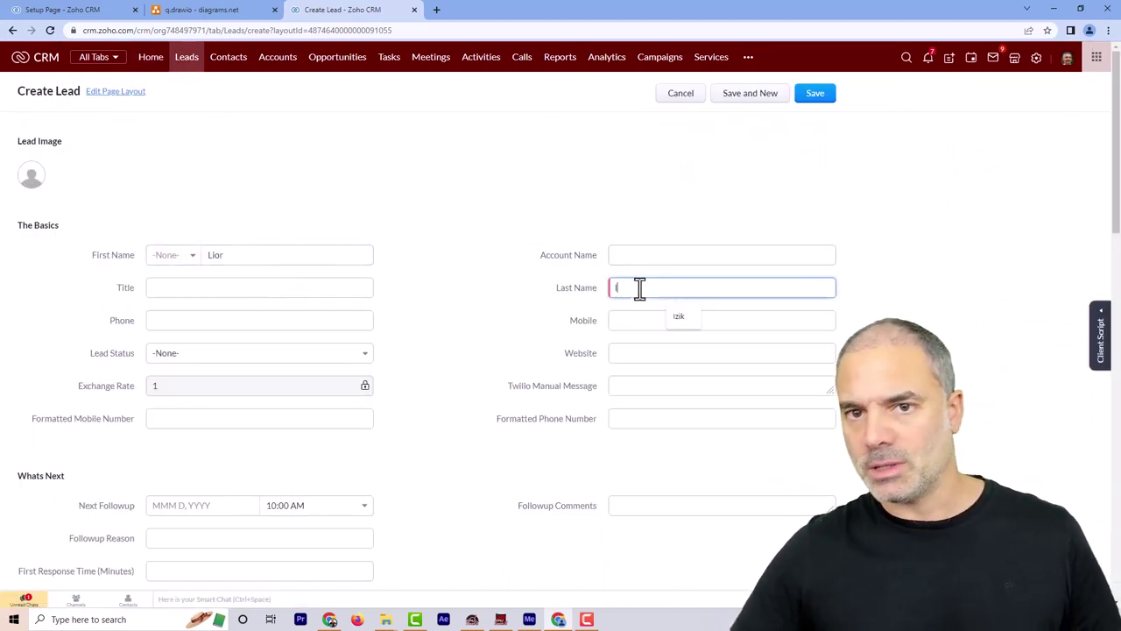
{"action": "scroll", "coordinate": [438, 368], "scroll_direction": "down", "scroll_amount": 10}
{"action": "scroll", "coordinate": [408, 388], "scroll_direction": "down", "scroll_amount": 5}
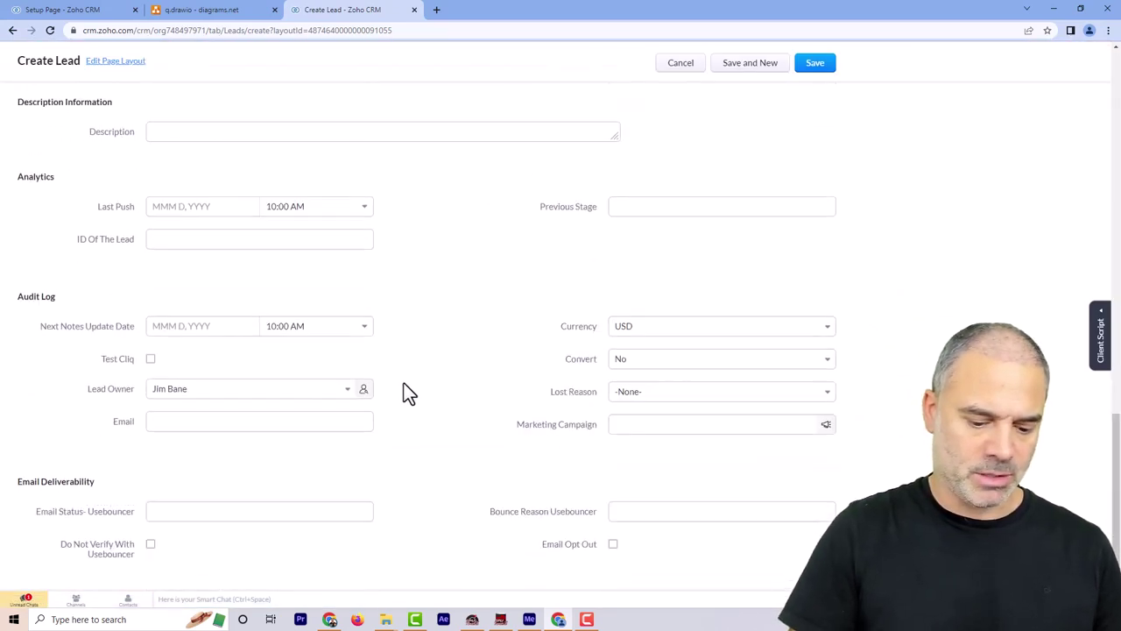
{"action": "left_click", "coordinate": [242, 418]}
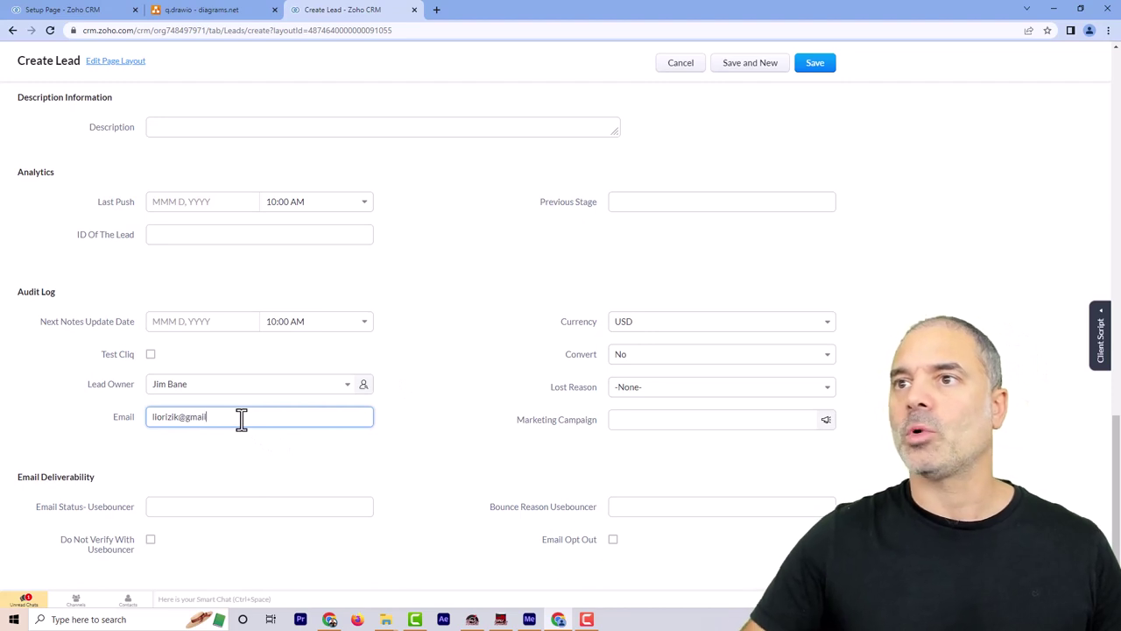
{"action": "left_click", "coordinate": [804, 71]}
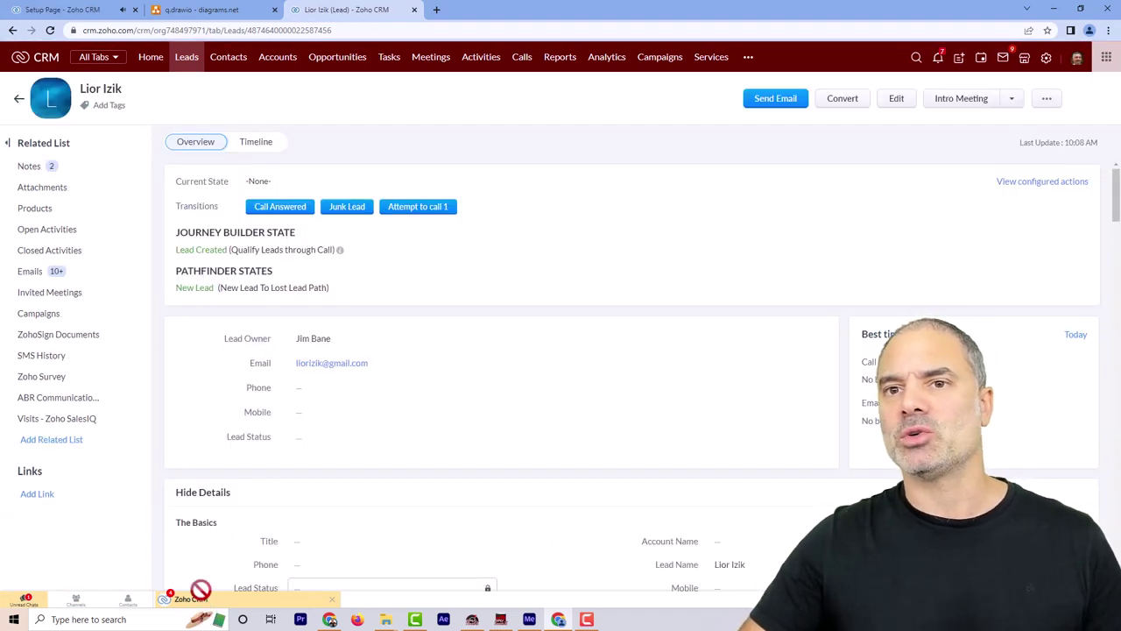
Advance the test lead through Attempt to call 1, 2, 3, 4 and 5
{"action": "left_click_drag", "start_coordinate": [177, 270], "coordinate": [331, 291]}
{"action": "left_click", "coordinate": [477, 279]}
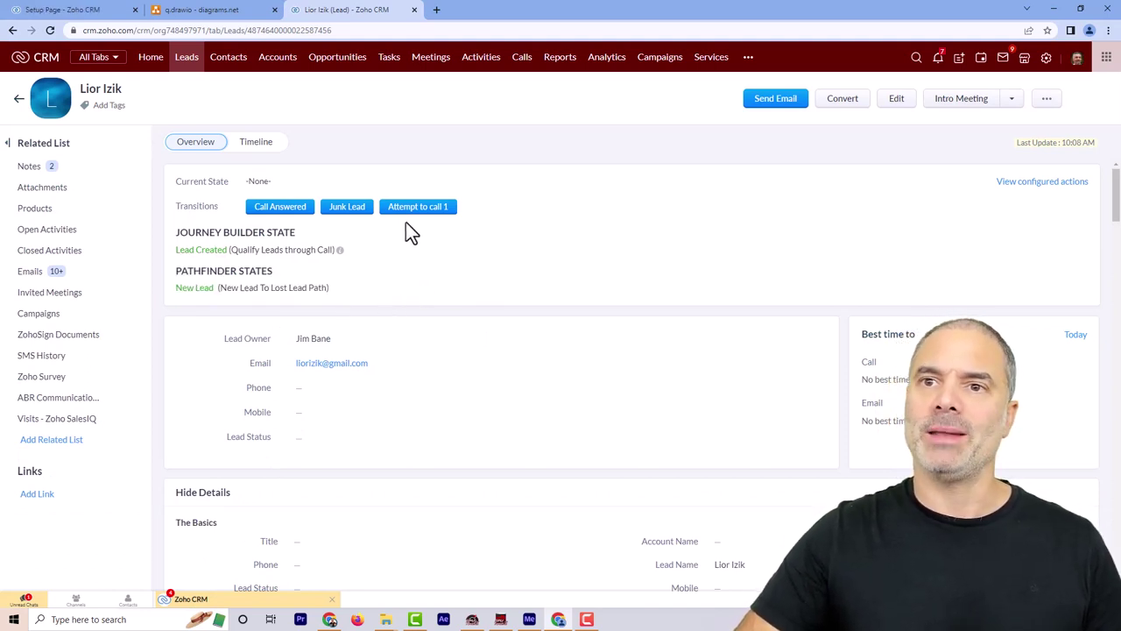
{"action": "left_click", "coordinate": [429, 217]}
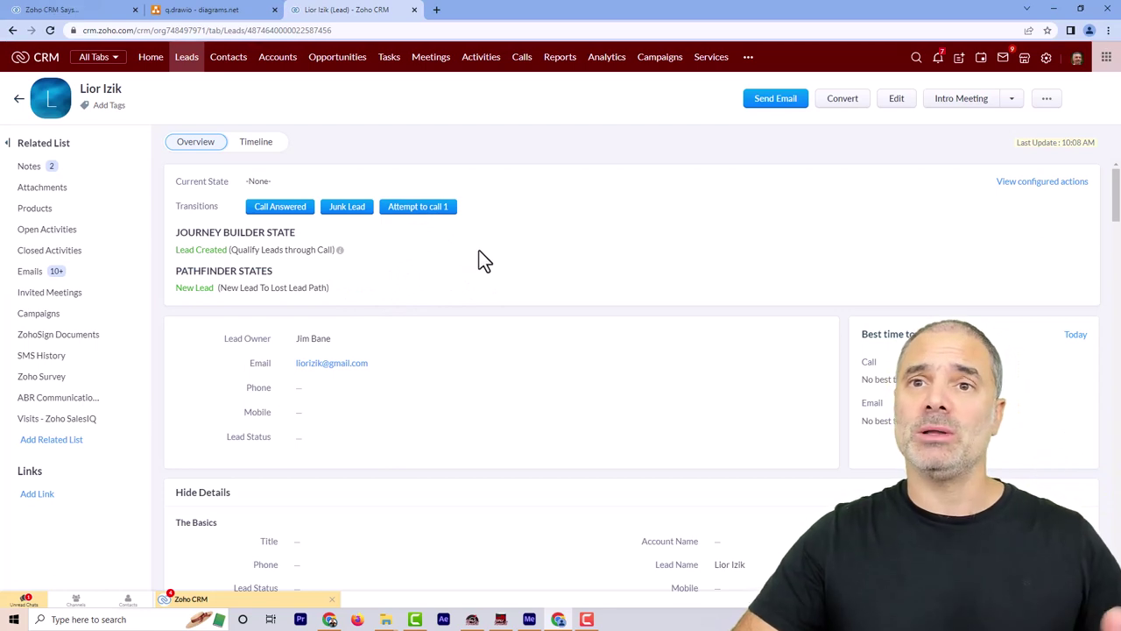
{"action": "left_click", "coordinate": [451, 210]}
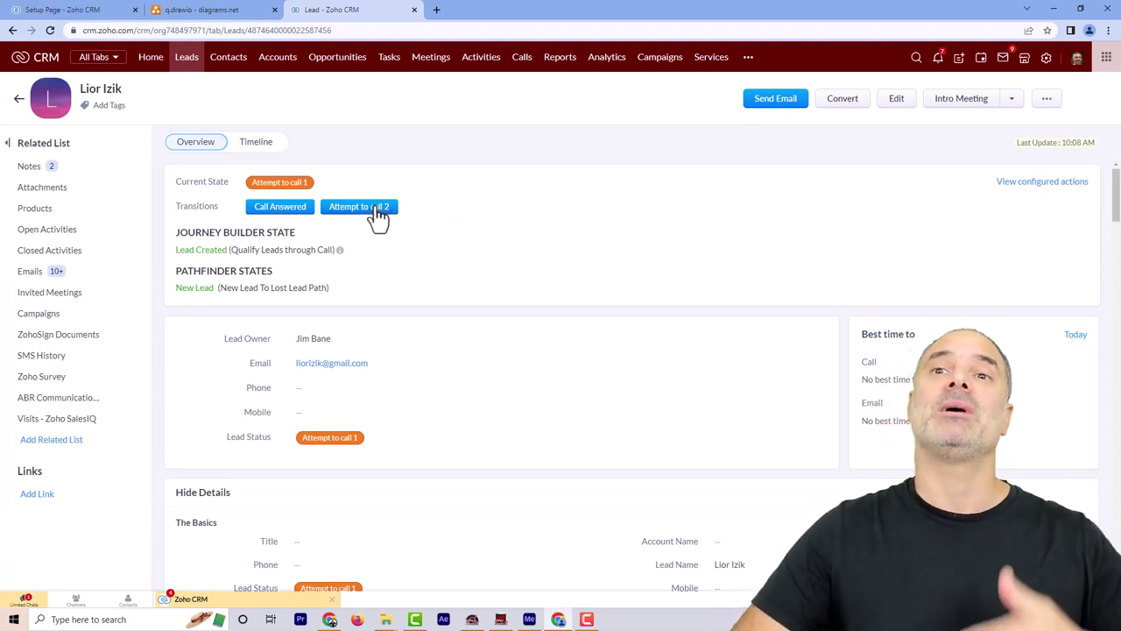
{"action": "left_click", "coordinate": [381, 212]}
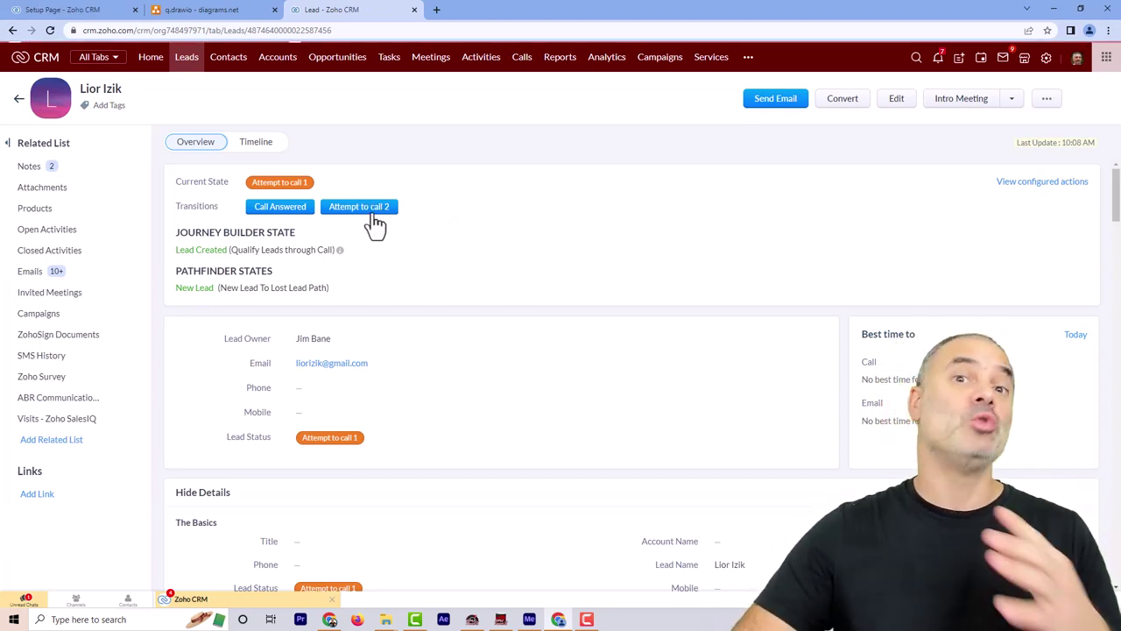
{"action": "left_click", "coordinate": [380, 220]}
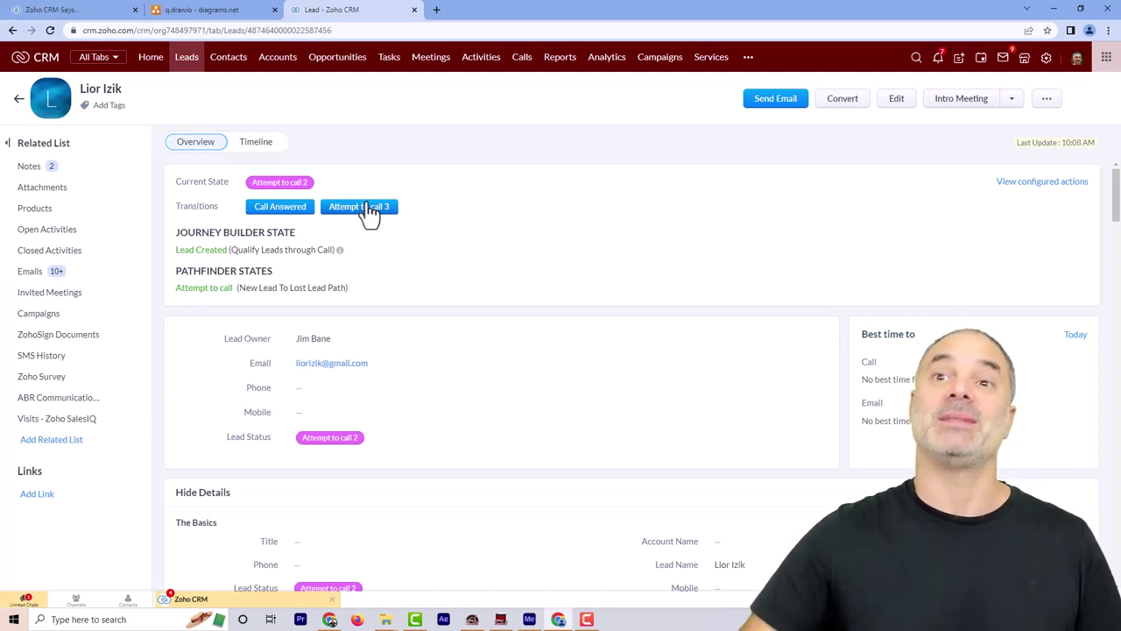
{"action": "left_click", "coordinate": [368, 208]}
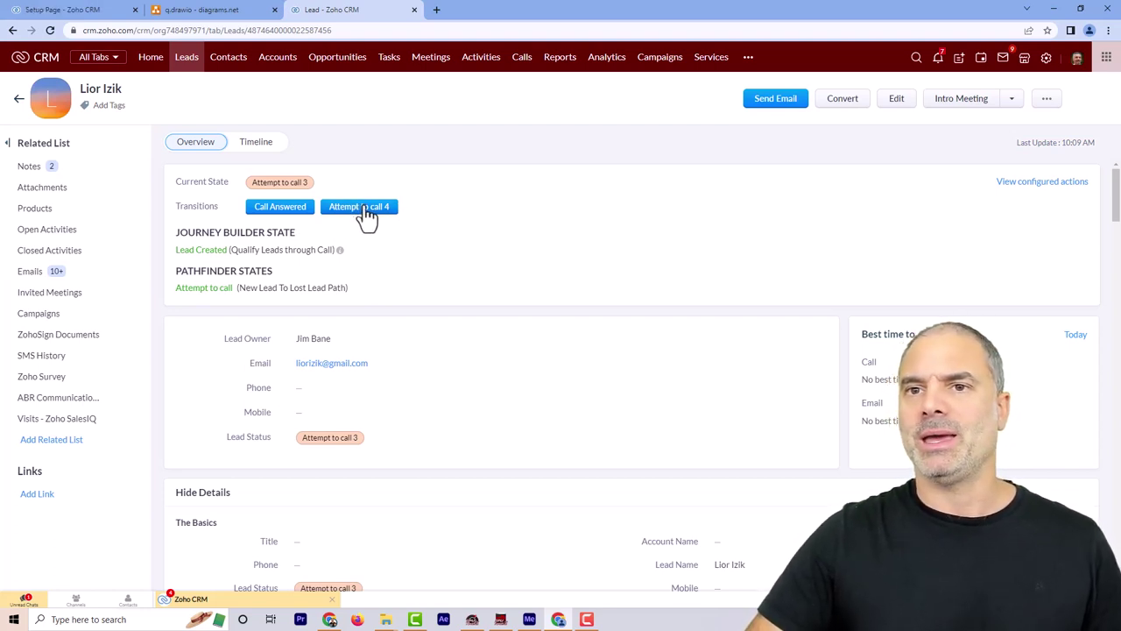
{"action": "left_click", "coordinate": [364, 217]}
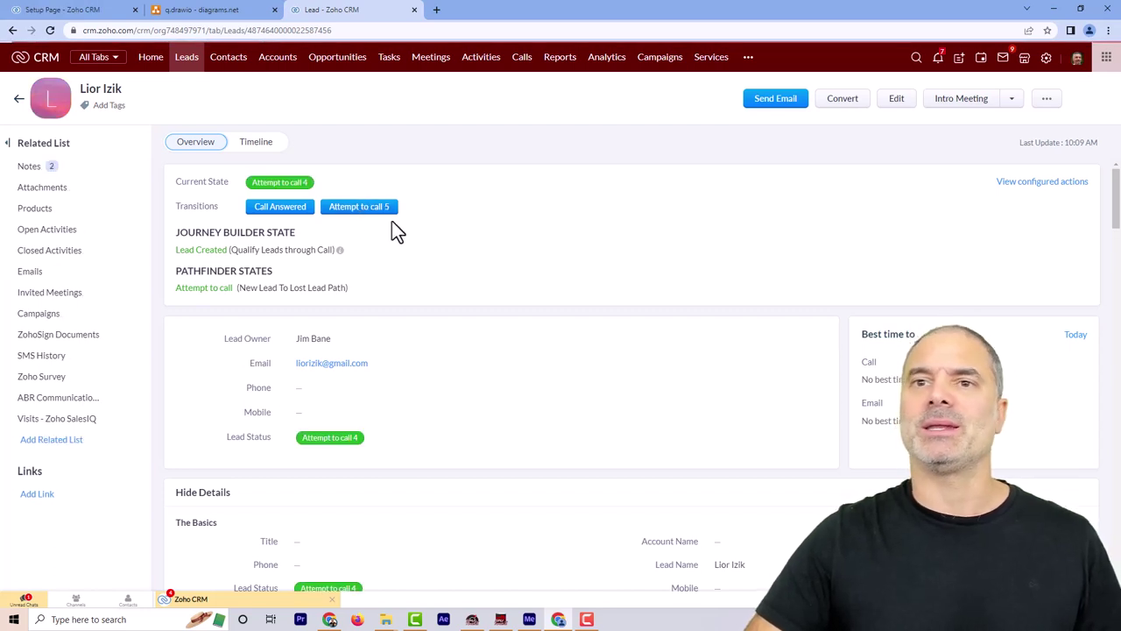
{"action": "left_click", "coordinate": [383, 218]}
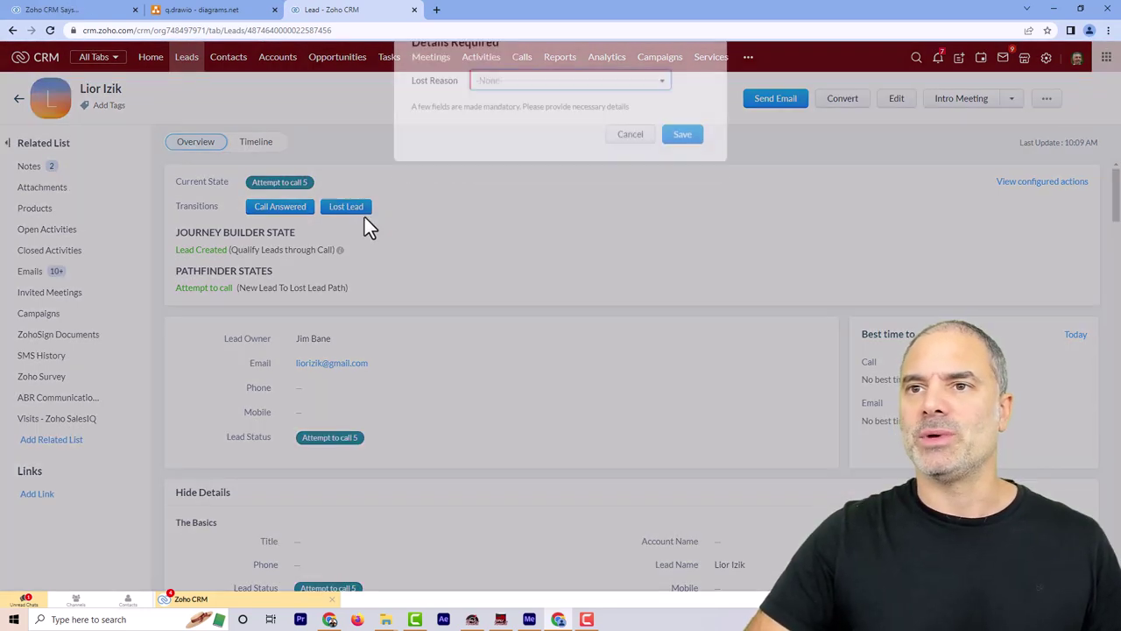
Mark the test lead lost with Price selected as the lost reason
{"action": "left_click", "coordinate": [561, 100]}
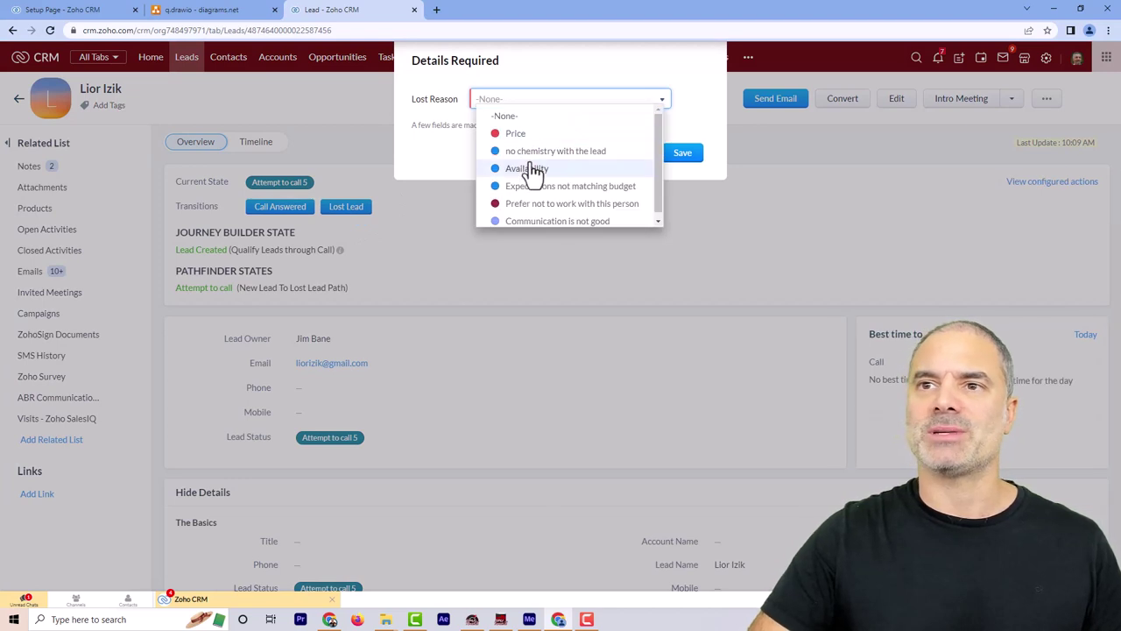
{"action": "left_click", "coordinate": [528, 137]}
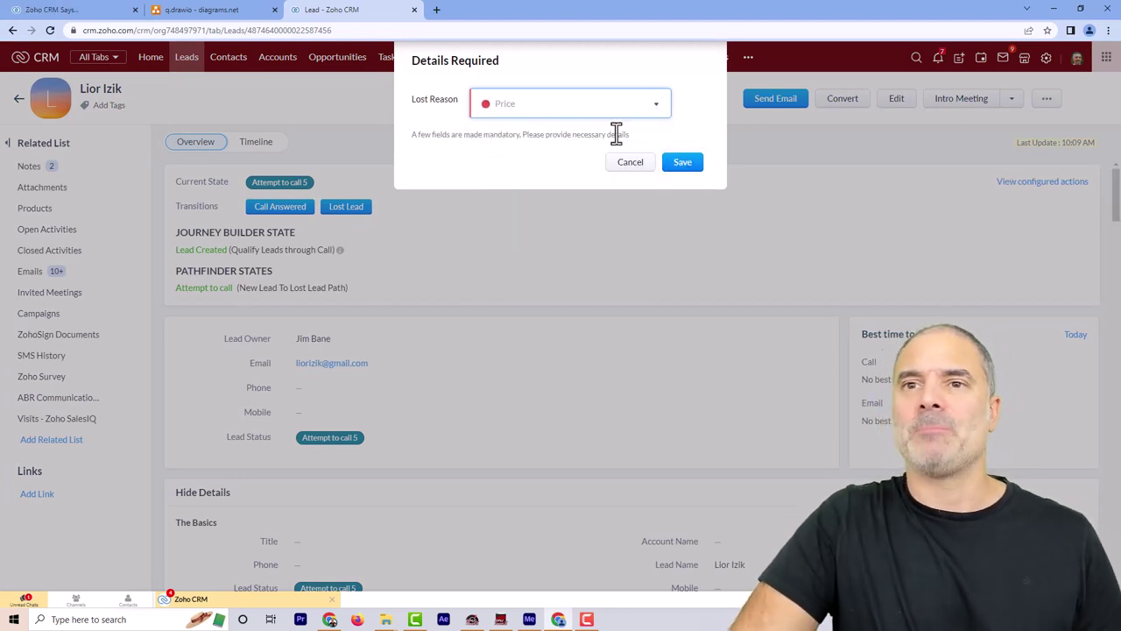
{"action": "left_click", "coordinate": [683, 163]}
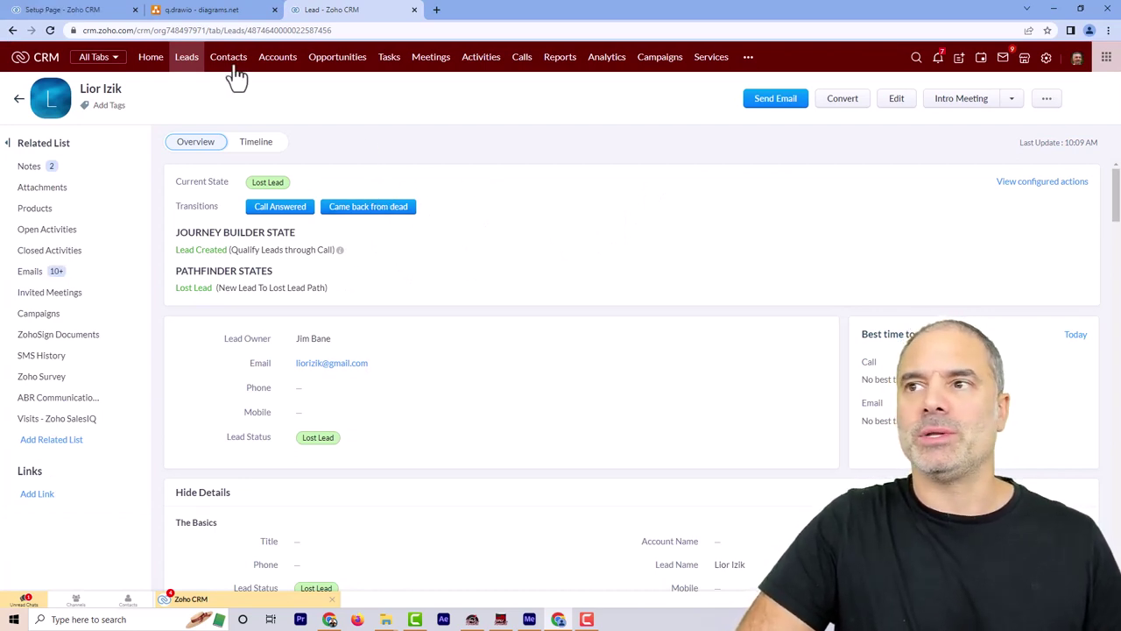
Refresh the path report to show one record going New Lead → Attempt to call → Lost Lead
{"action": "left_click", "coordinate": [103, 12]}
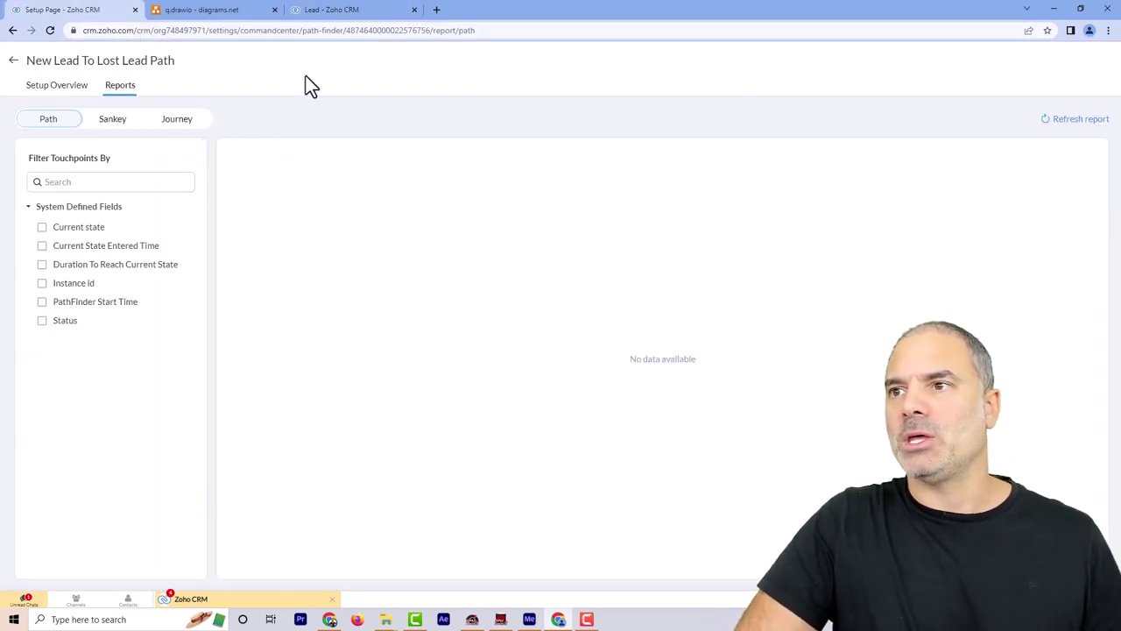
{"action": "left_click", "coordinate": [1091, 127]}
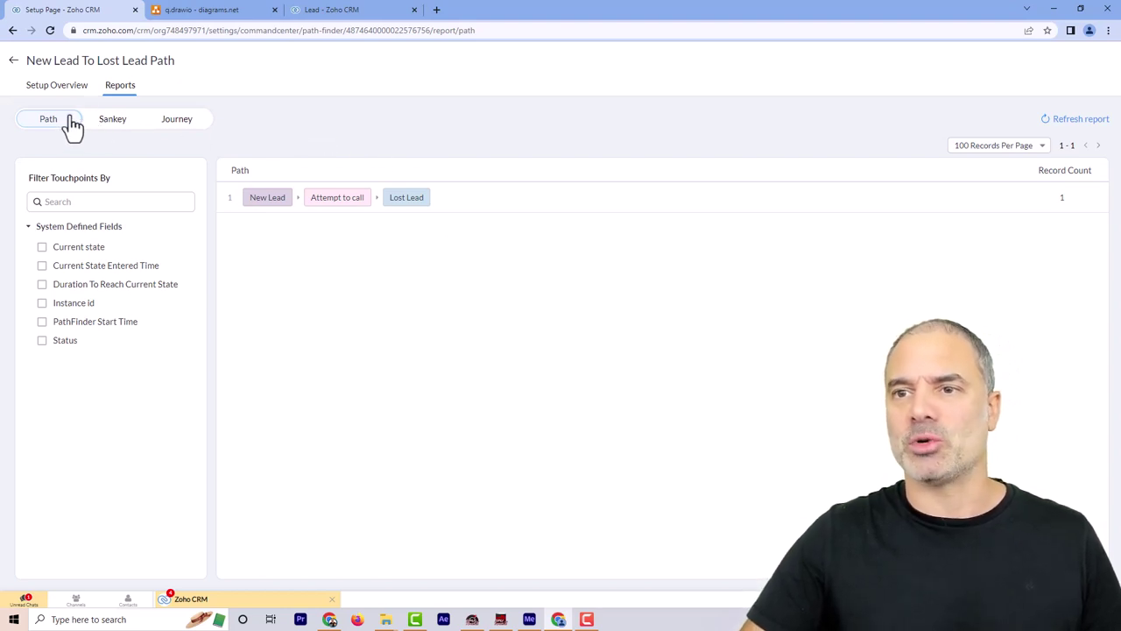
View the 'New Lead To Lost Lead Path' in the Sankey report, then the Journey report
{"action": "left_click", "coordinate": [112, 123]}
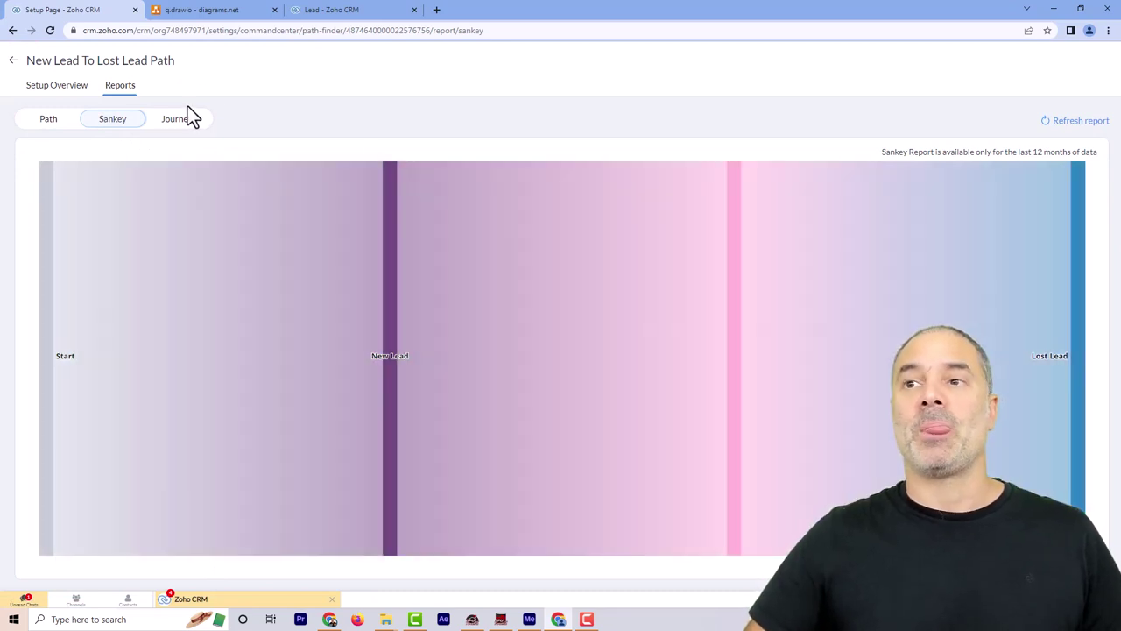
{"action": "left_click", "coordinate": [180, 124]}
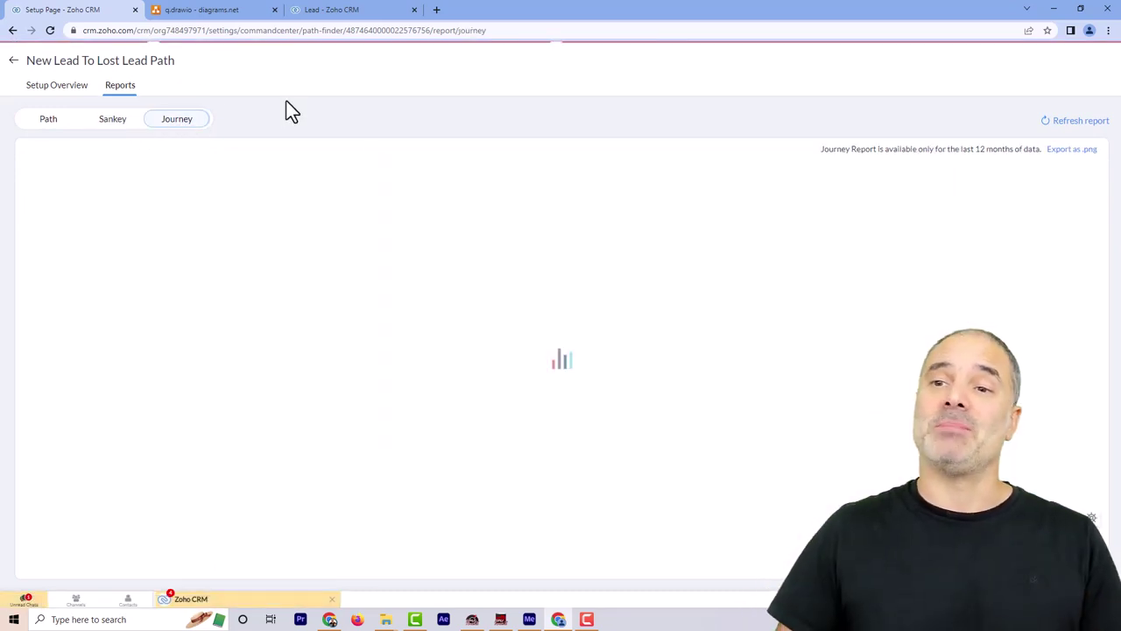